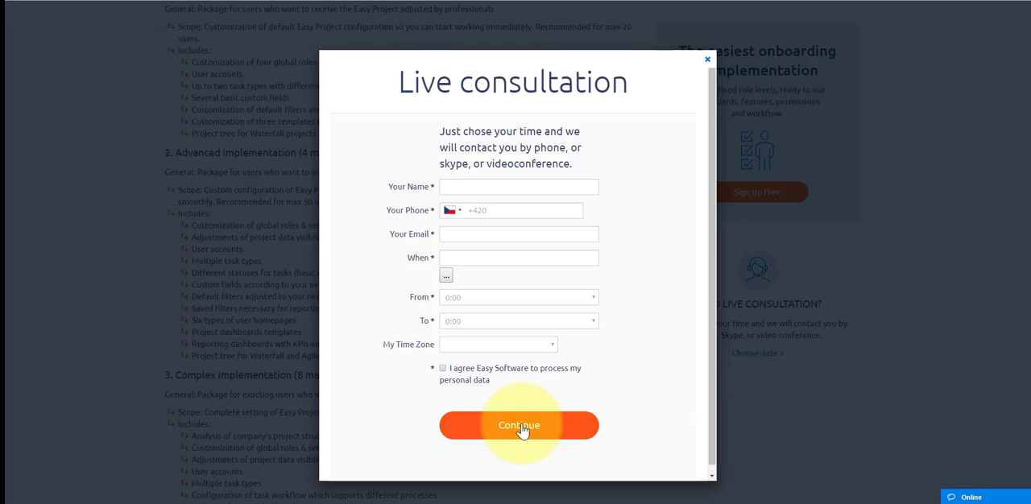
Step: Review the fields of the reference Live consultation form, from the name and date to the time range and Continue button
left_click(521, 431)
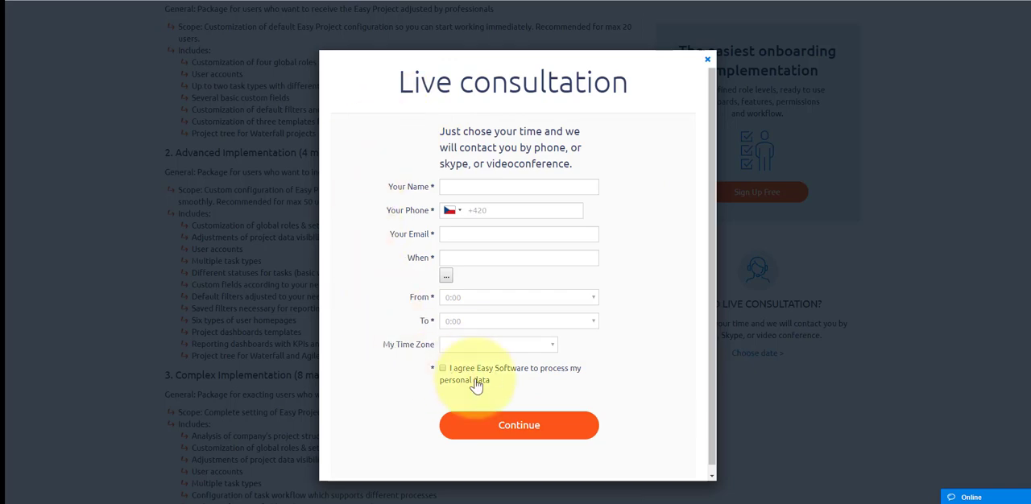
left_click_drag(385, 187, 427, 195)
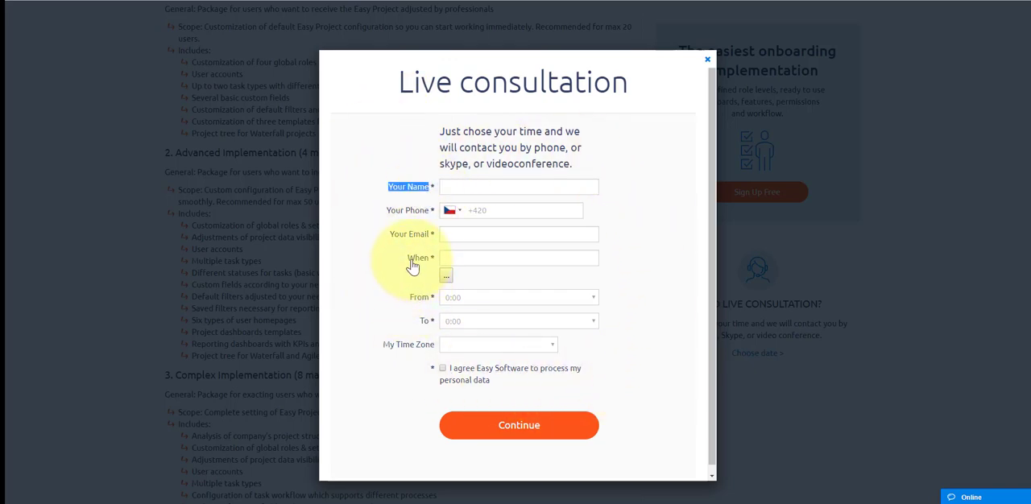
left_click_drag(406, 257, 429, 259)
left_click_drag(409, 299, 429, 304)
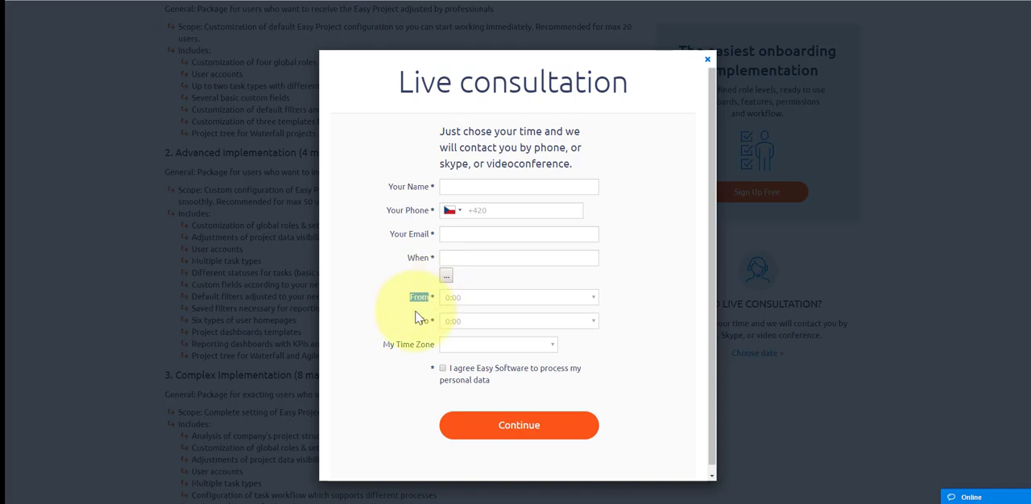
left_click(415, 316)
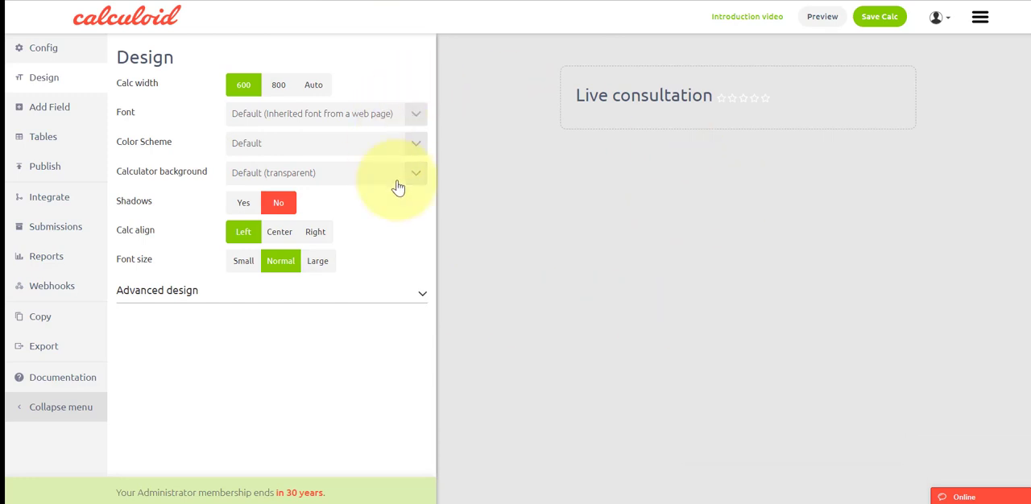
Step: Add two Input fields, a Send Results field and a Date field to the Live consultation calculator
left_click(46, 111)
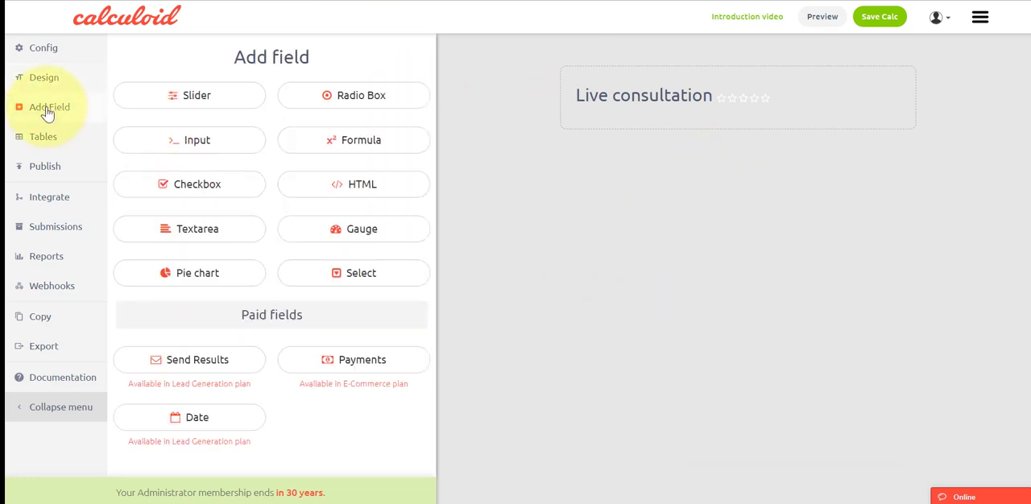
left_click(170, 143)
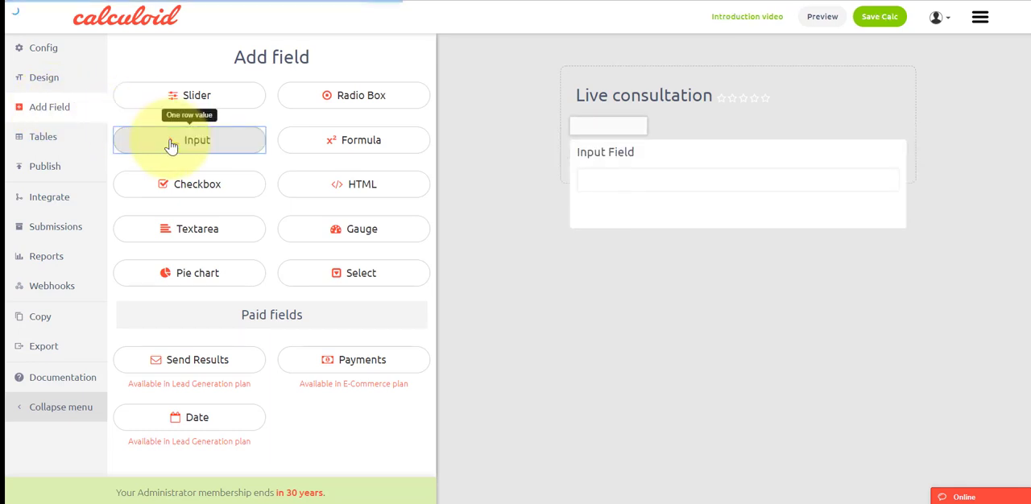
left_click(171, 143)
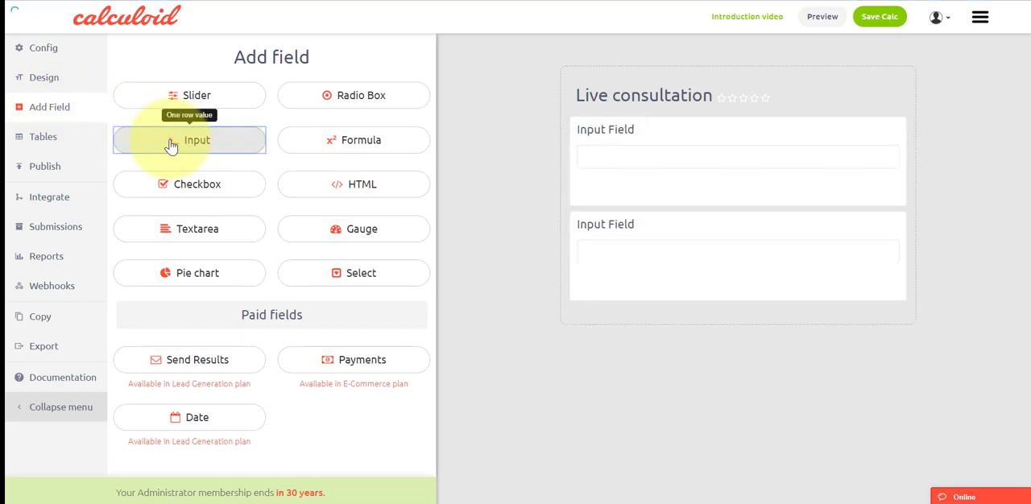
left_click(199, 364)
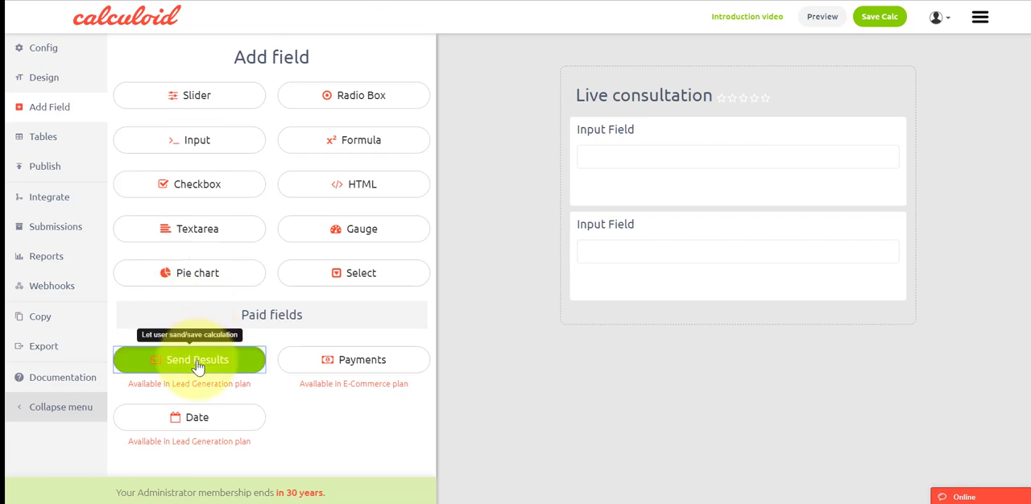
left_click(196, 420)
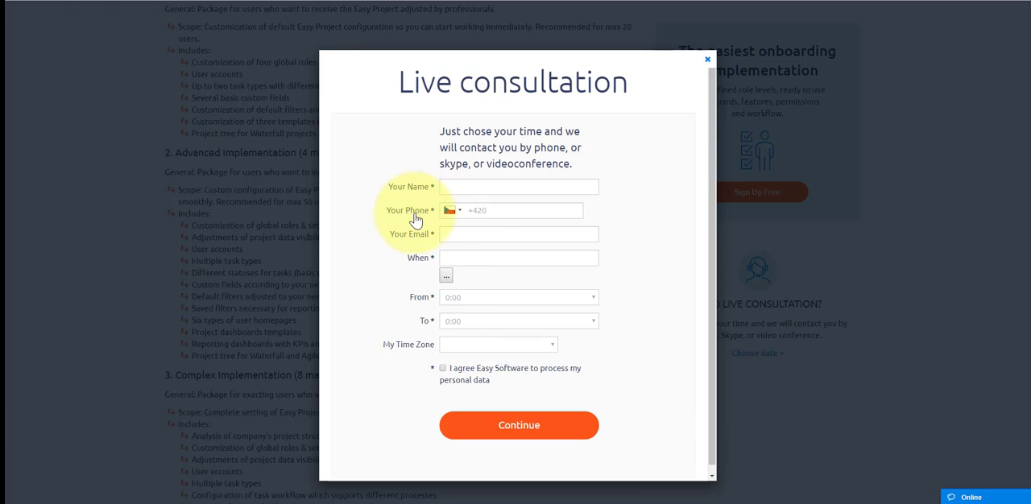
Step: Inspect the When date picker and the From, To and My Time Zone option lists in the reference form
left_click(447, 276)
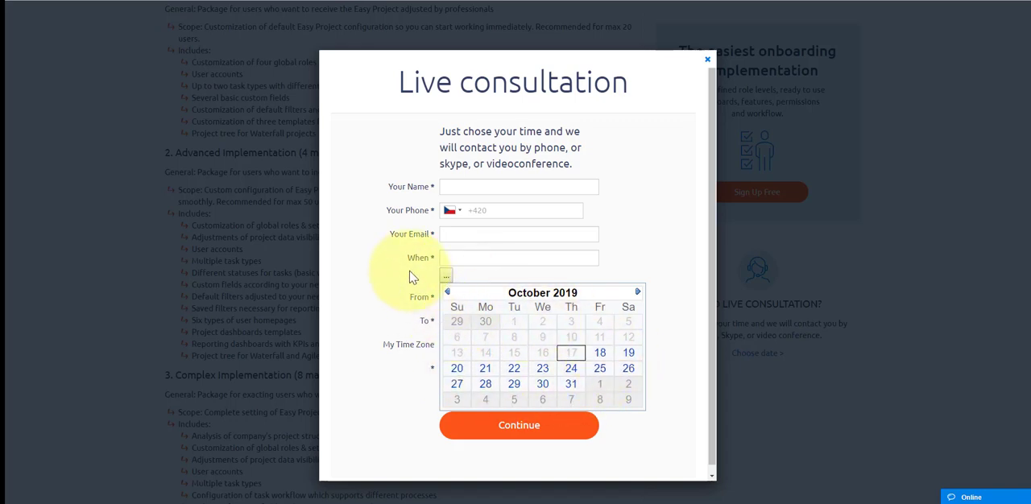
left_click(446, 276)
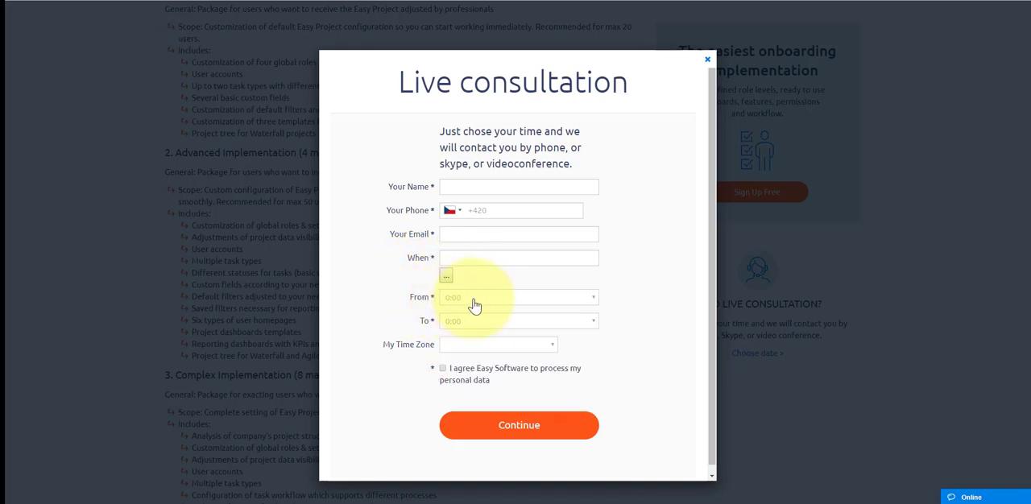
left_click(474, 298)
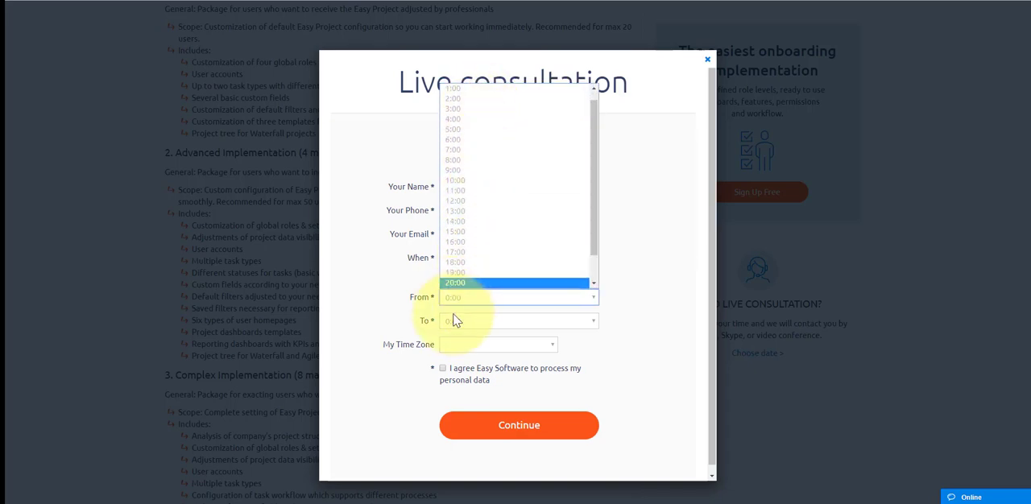
left_click(453, 321)
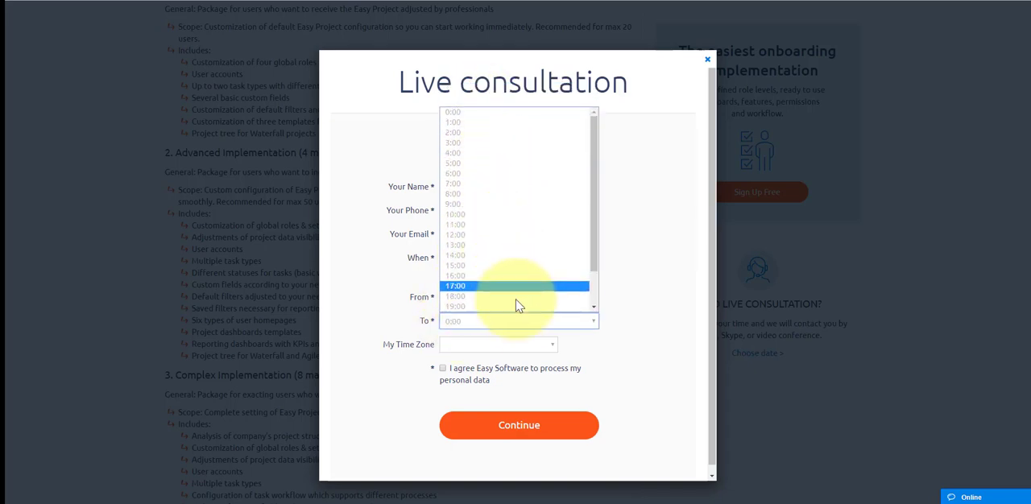
left_click(635, 343)
left_click(542, 348)
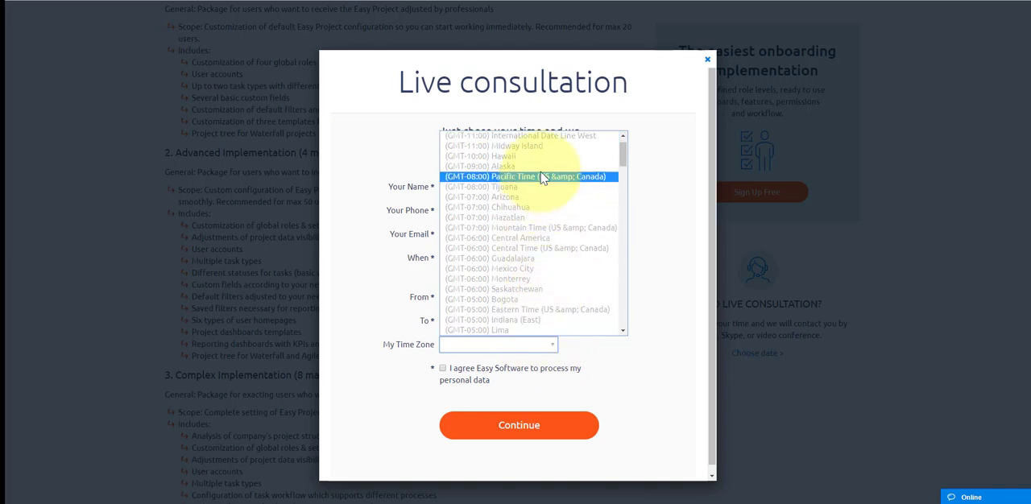
left_click(592, 357)
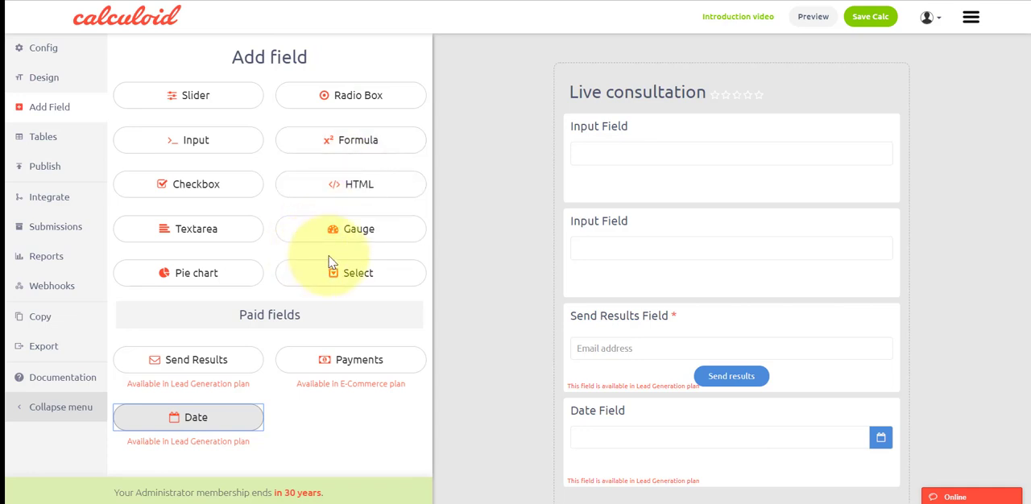
Step: Add three Select fields and one Checkbox field below the Date field in the calculator
left_click(360, 272)
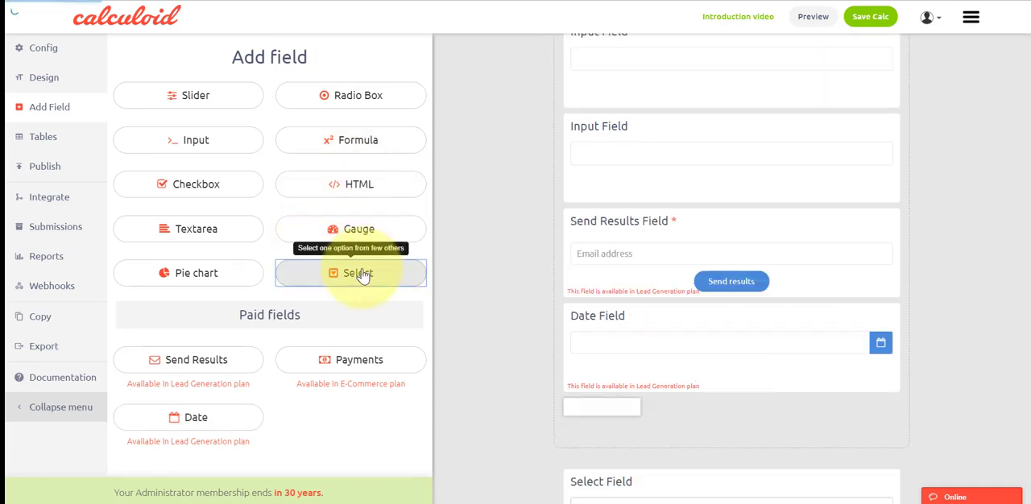
left_click(359, 273)
left_click(360, 273)
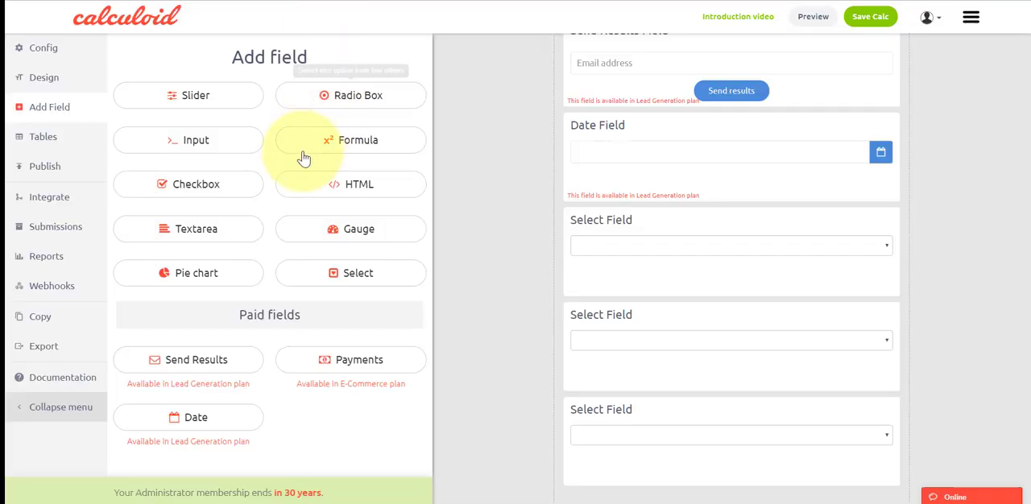
left_click(196, 185)
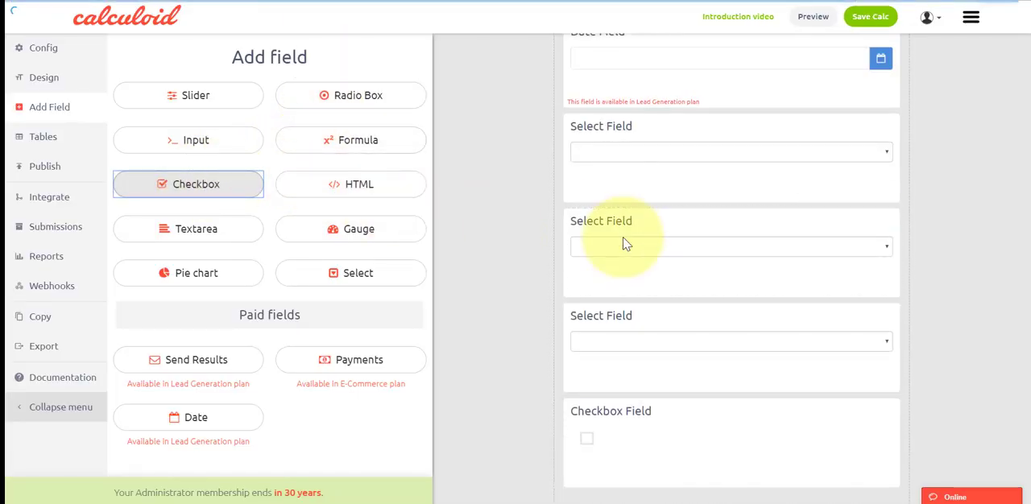
Step: Set the Send Results field's button text to "Continue" in its design settings and save the calculator
scroll(679, 264, "up", 5)
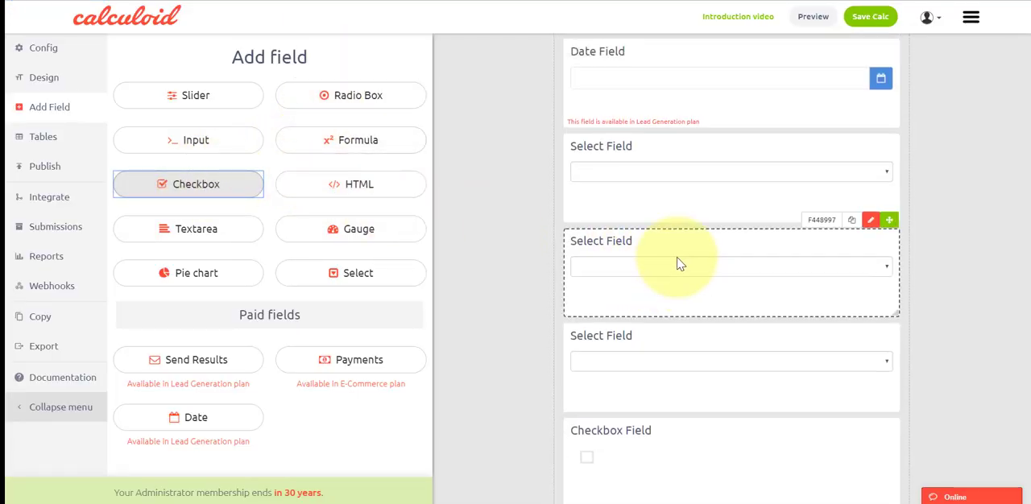
scroll(679, 263, "up", 3)
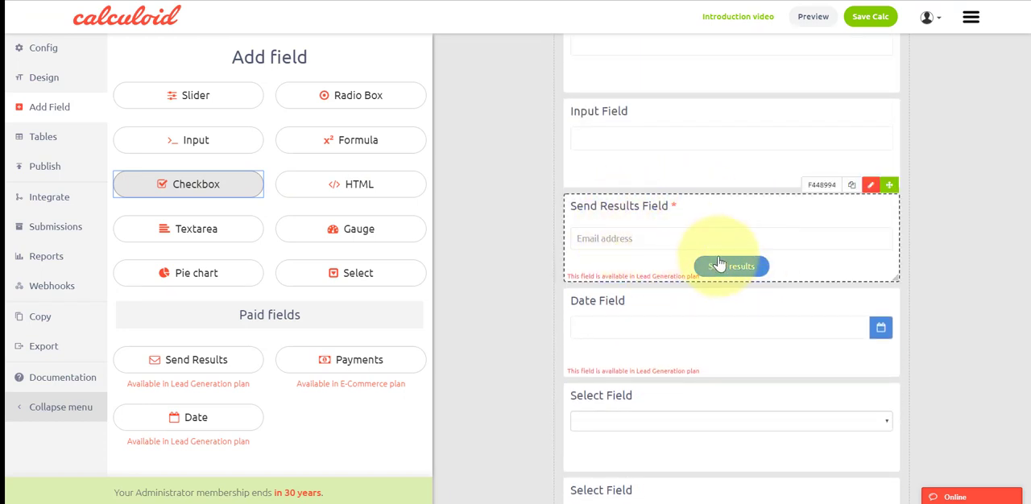
left_click(872, 186)
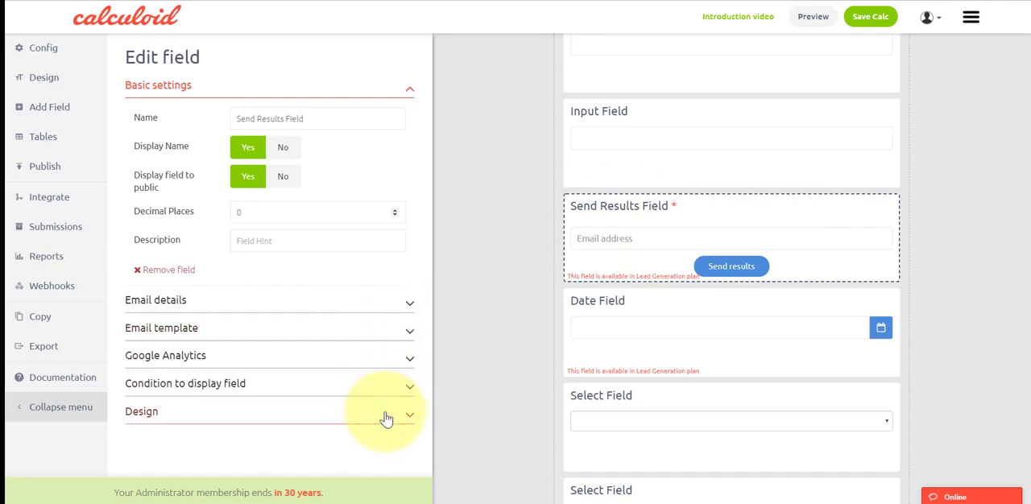
left_click(381, 412)
scroll(385, 403, "down", 5)
scroll(385, 400, "down", 5)
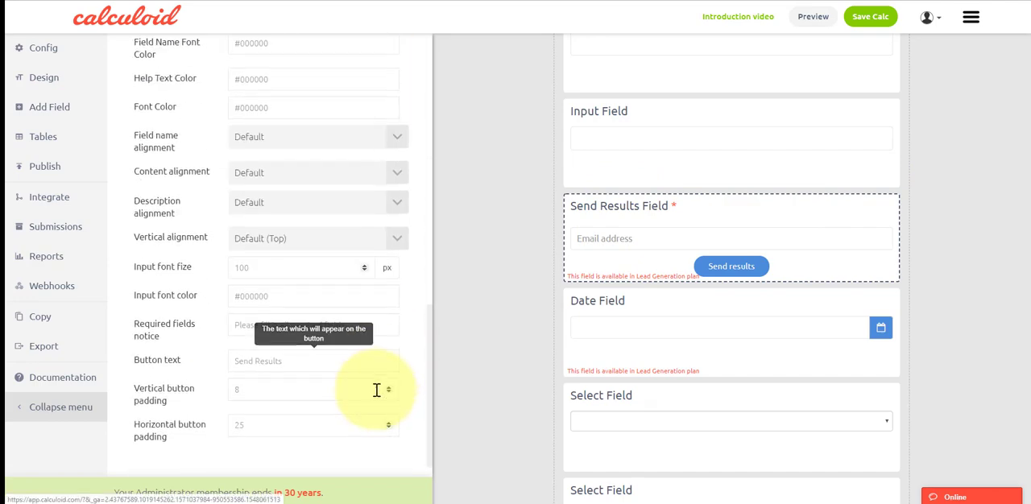
left_click(292, 347)
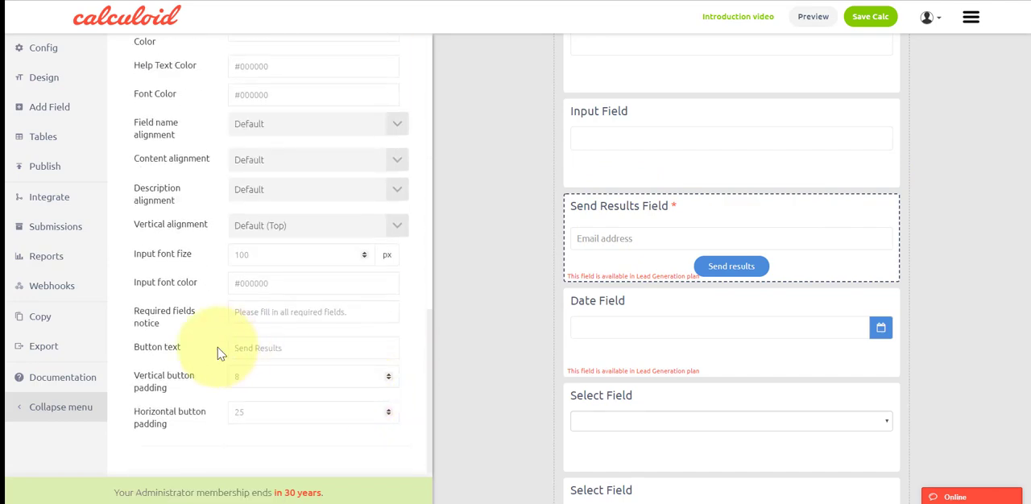
type("Continue")
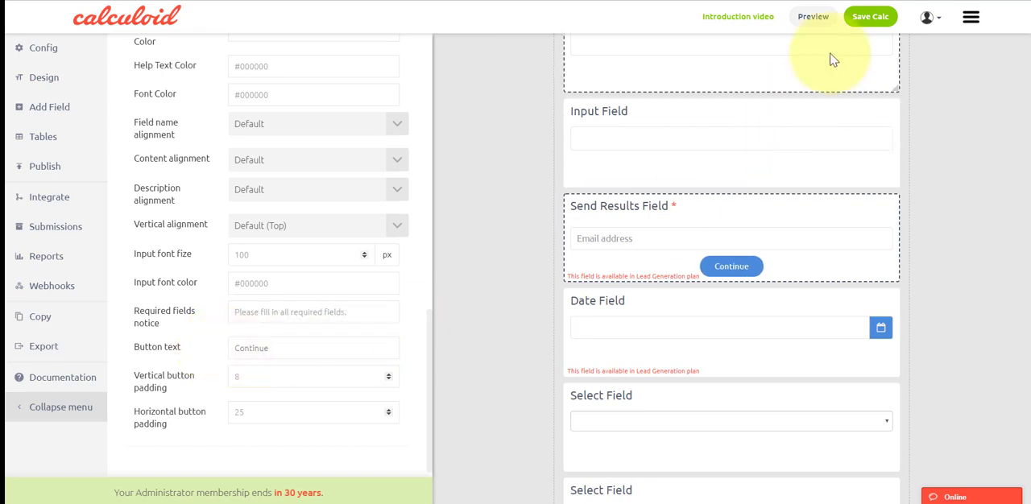
left_click(872, 19)
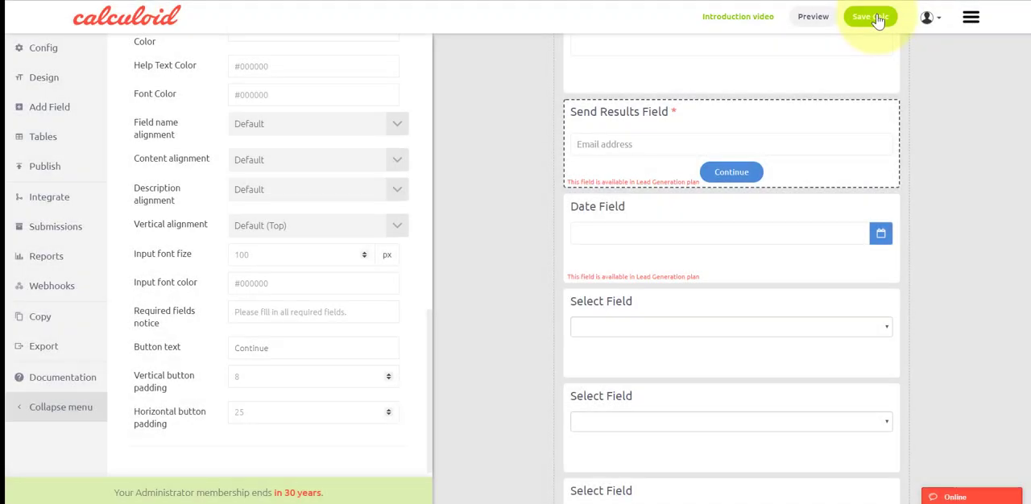
Step: Rename the first Input field as "Your name" and save the calculator
scroll(918, 122, "up", 3)
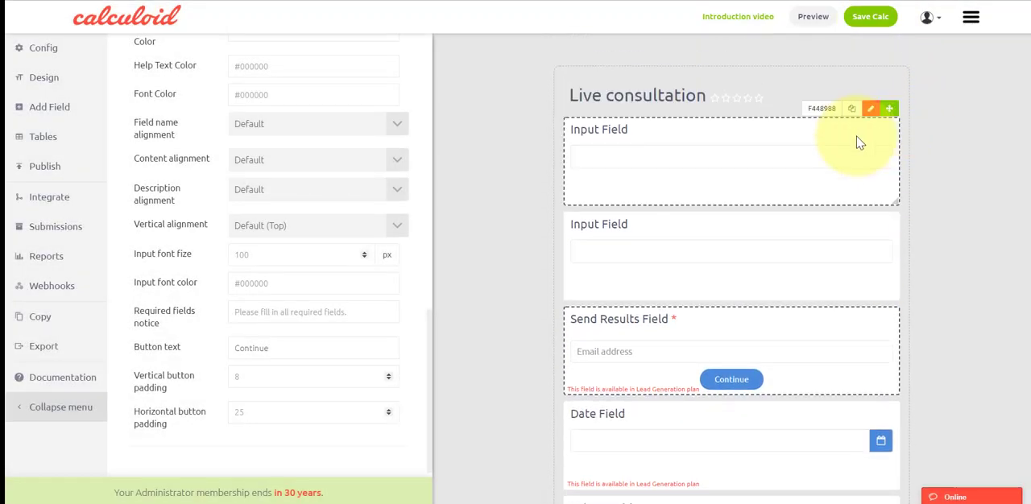
left_click(871, 111)
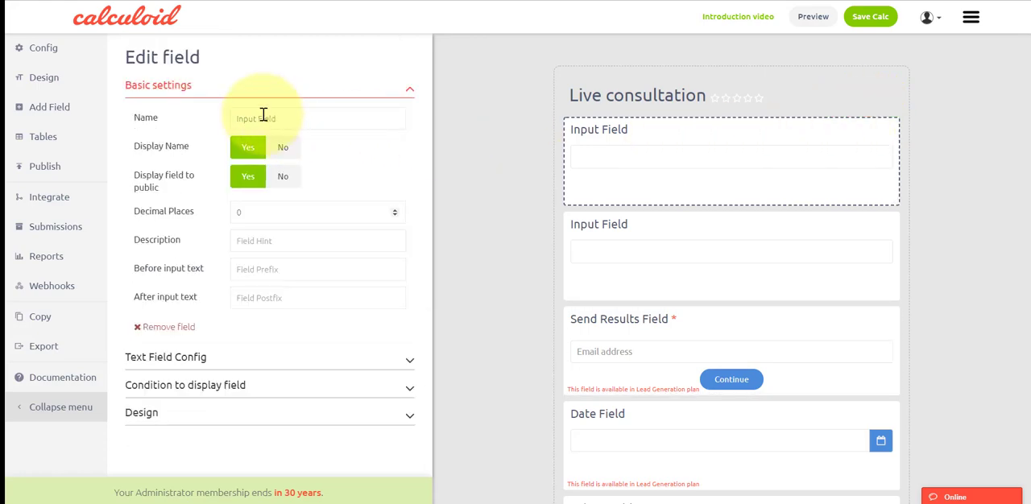
left_click_drag(279, 118, 235, 118)
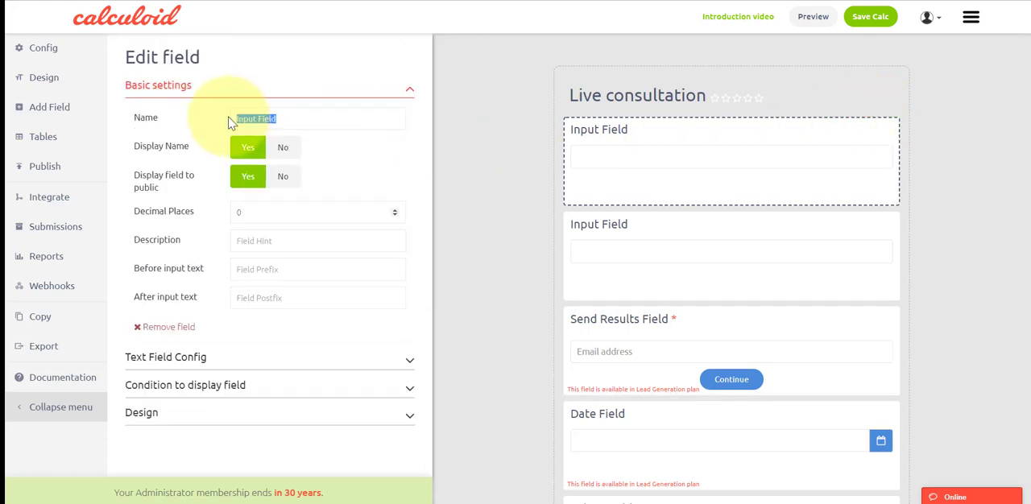
type("Your name:")
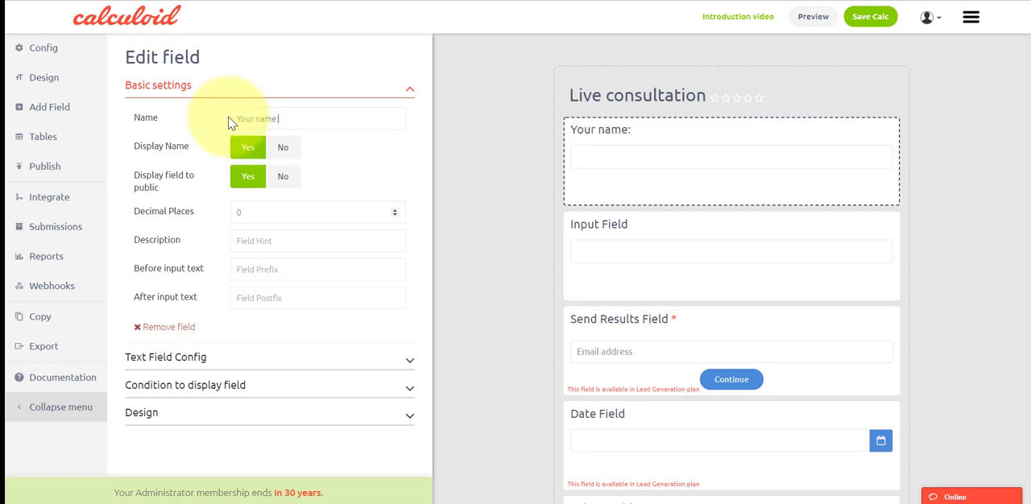
left_click(873, 19)
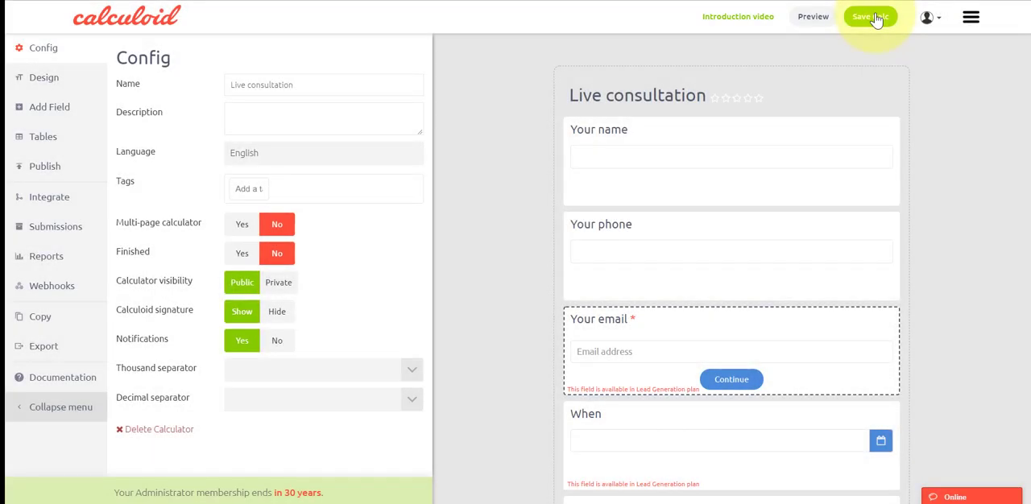
Step: Compare the calculator's renamed fields with the reference Live consultation form, including its personal data consent line
scroll(886, 121, "down", 5)
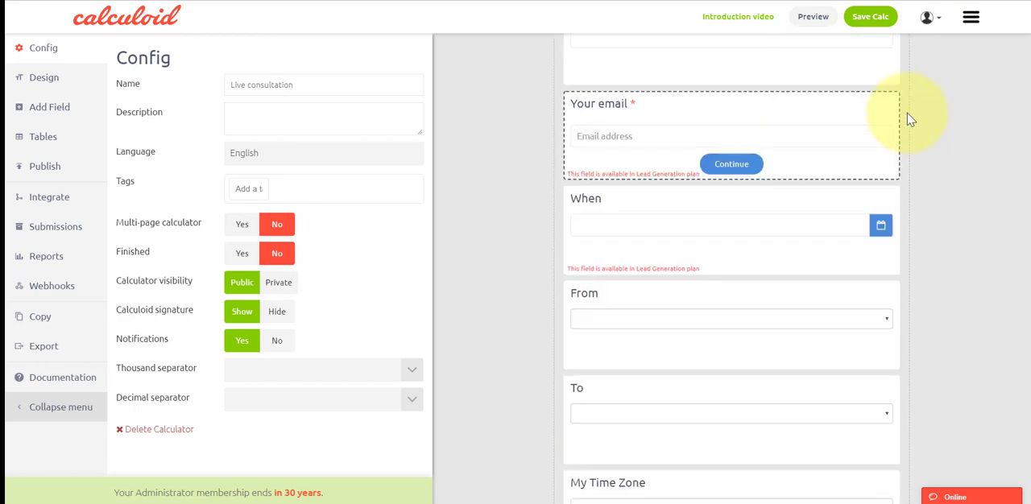
scroll(909, 119, "up", 5)
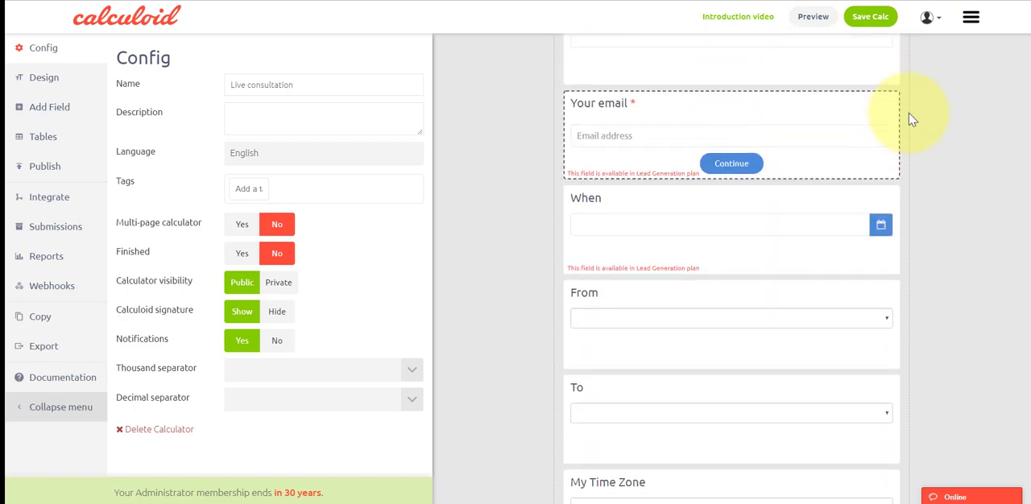
scroll(911, 119, "up", 2)
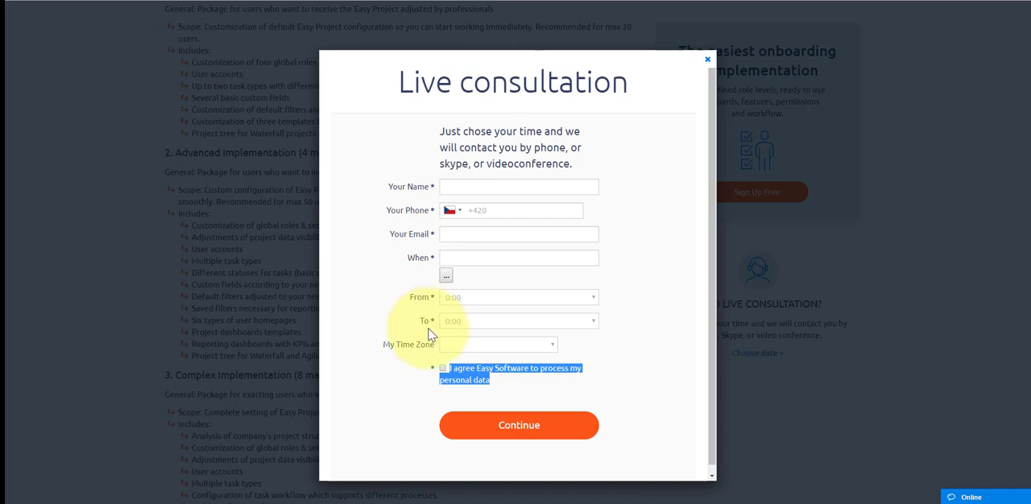
scroll(428, 334, "down", 1)
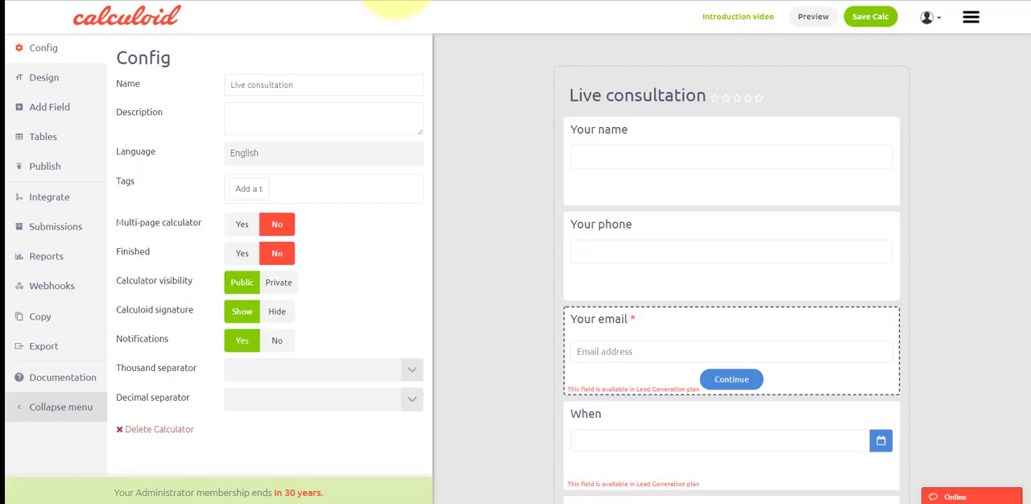
mouse_move(817, 184)
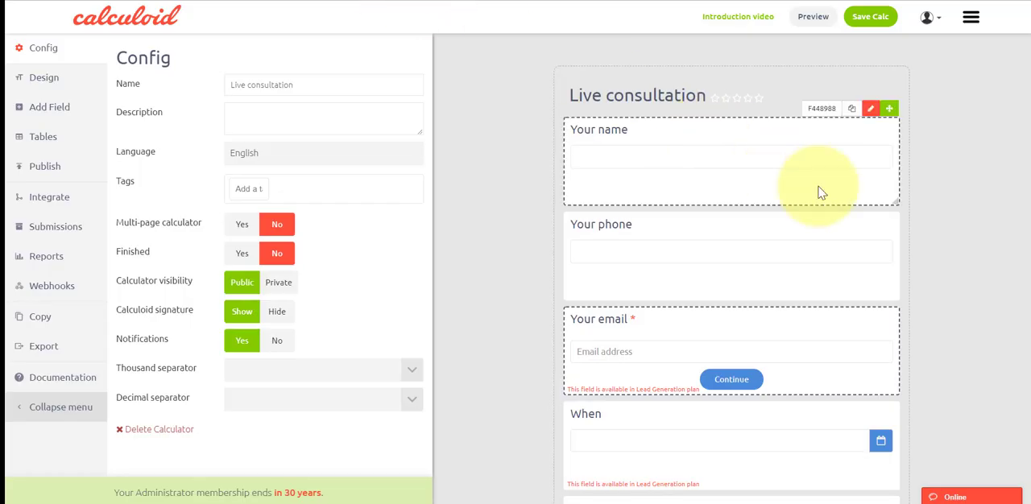
Step: Make the "Your name" field required in its text field configuration
left_click(869, 109)
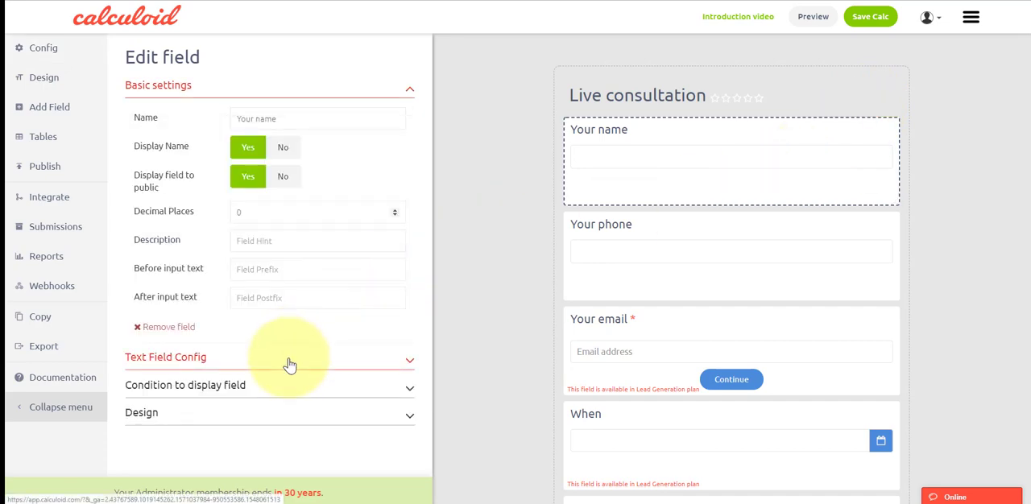
left_click(289, 362)
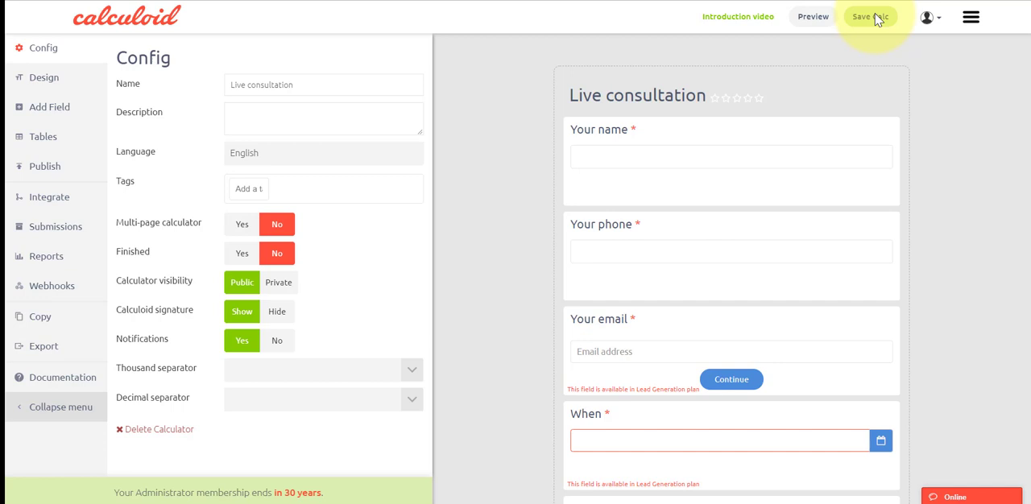
Step: Set the field type of the "Your phone" field to Phone in its text field configuration
mouse_move(850, 248)
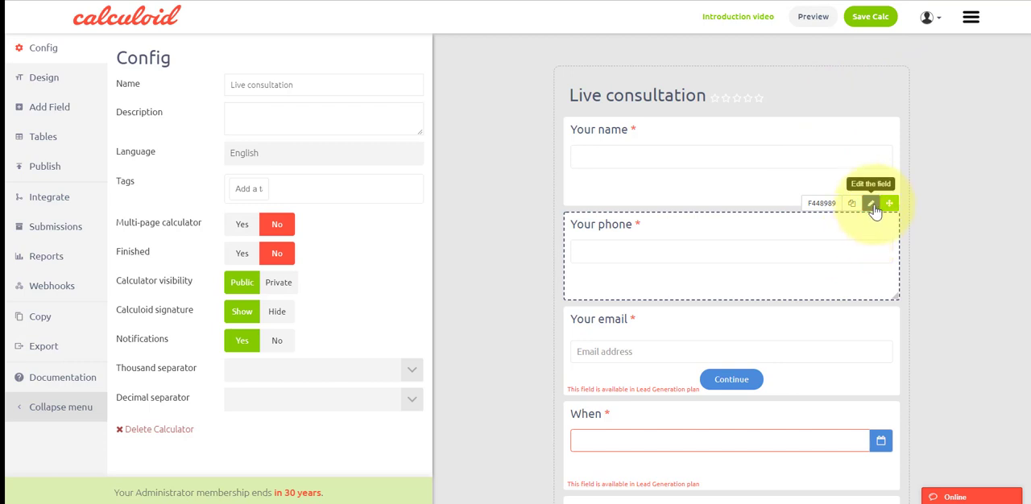
left_click(870, 204)
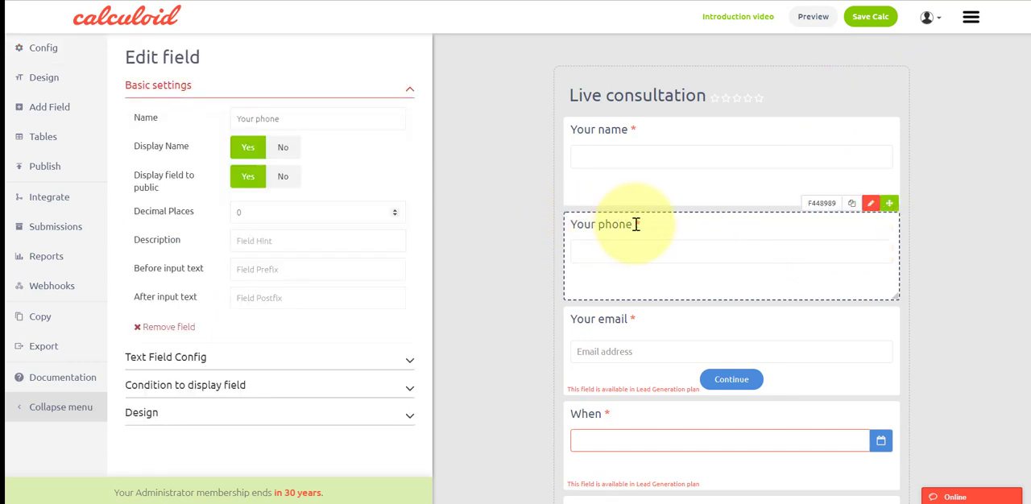
left_click(375, 362)
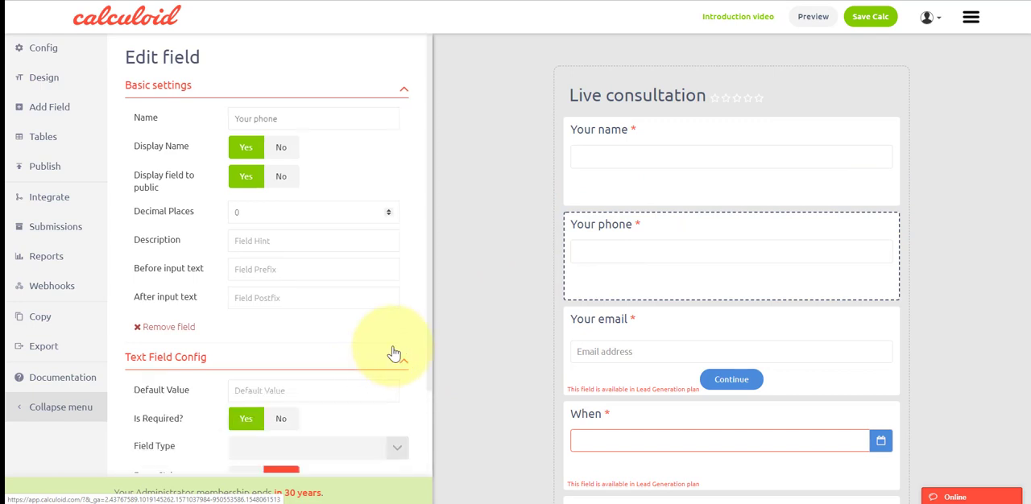
scroll(395, 351, "down", 1)
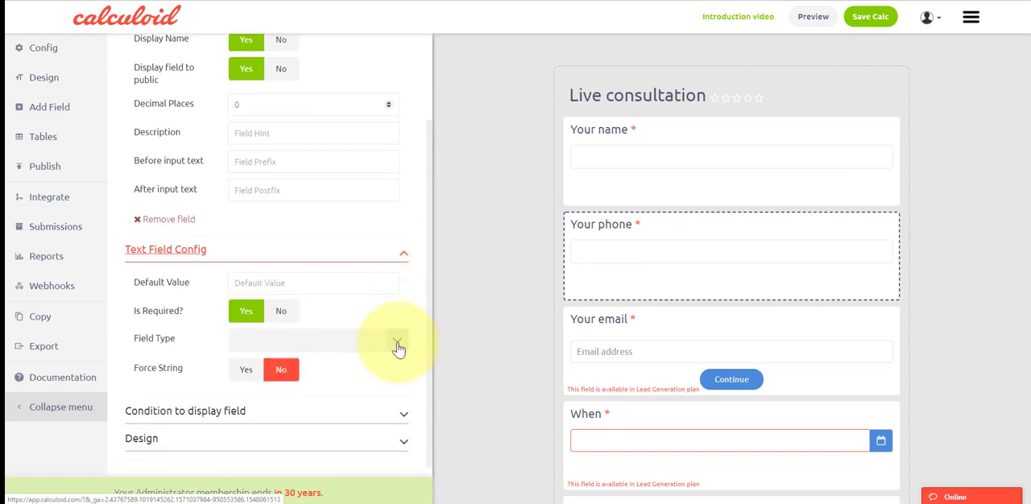
left_click(398, 347)
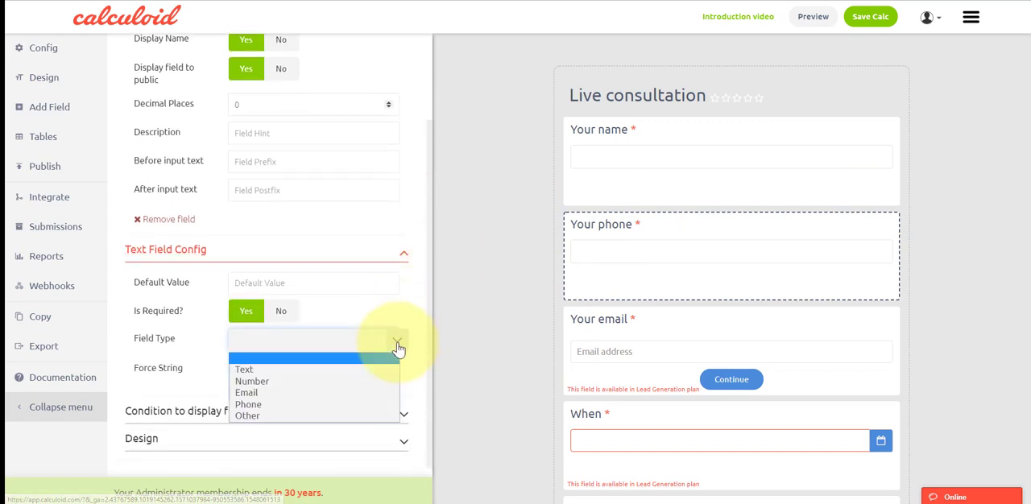
left_click(362, 403)
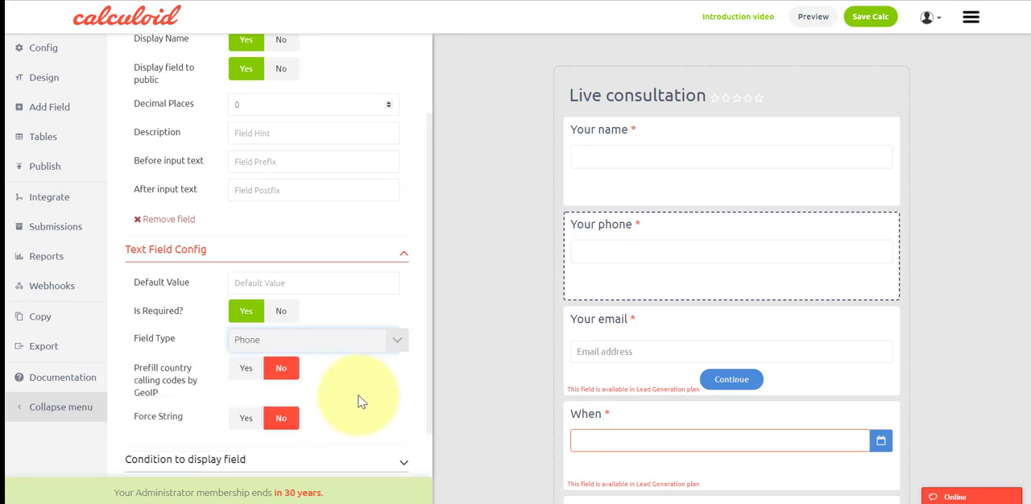
Step: Enable prefilling of country calling codes by GeoIP for the "Your phone" field and save the calculator
scroll(362, 395, "down", 1)
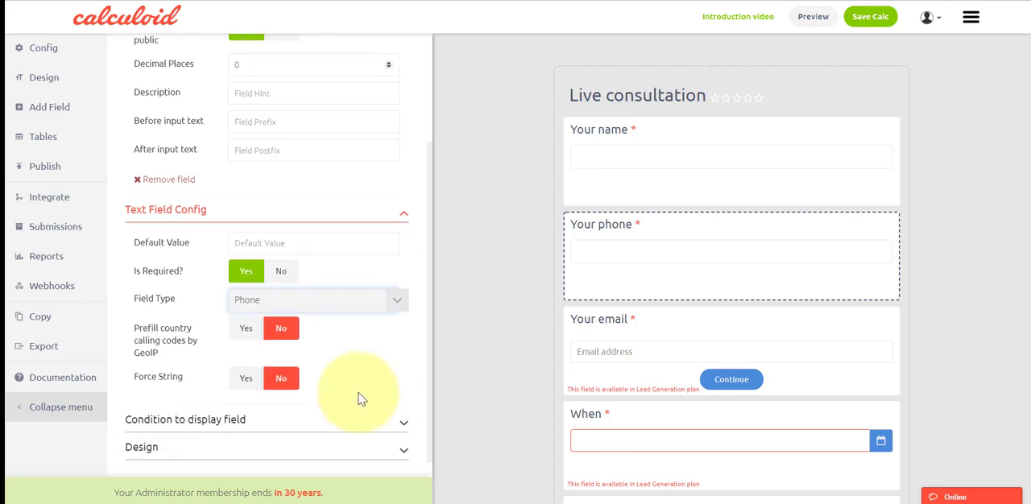
left_click(246, 316)
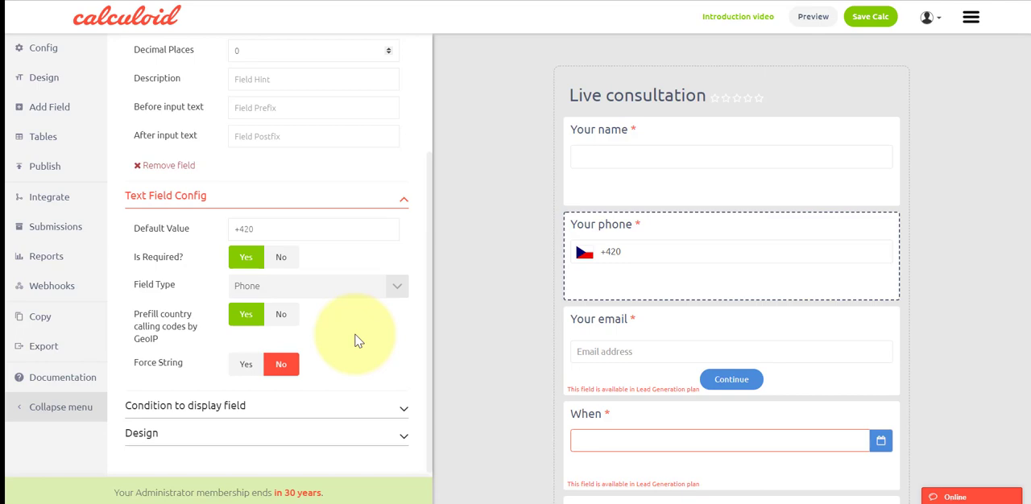
left_click(892, 18)
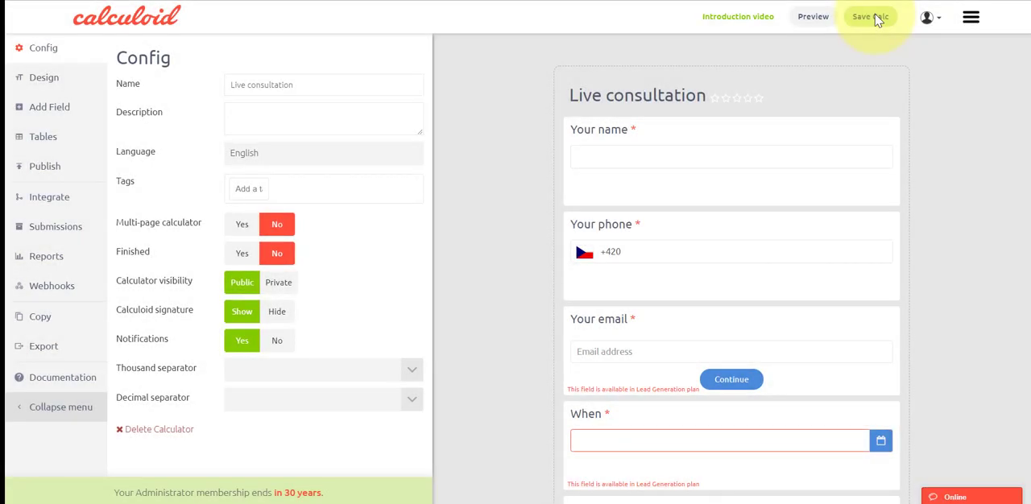
Step: Check the time zone options offered by the "My Time Zone" field and save the calculator
scroll(878, 20, "down", 5)
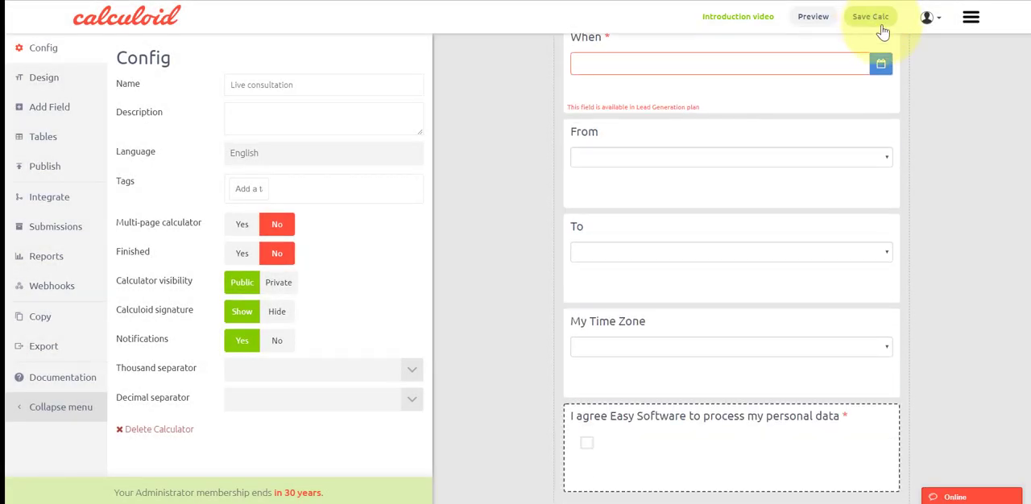
left_click(865, 358)
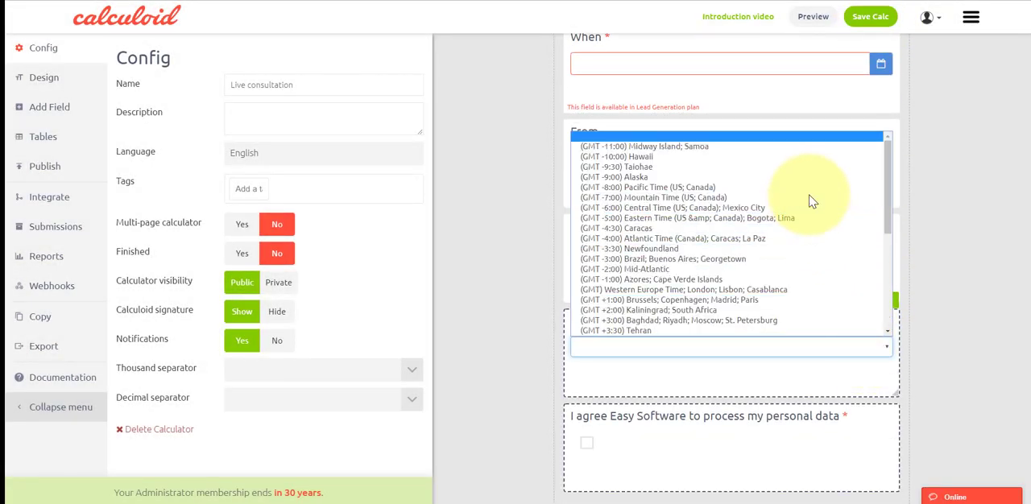
scroll(879, 201, "down", 5)
scroll(812, 202, "up", 5)
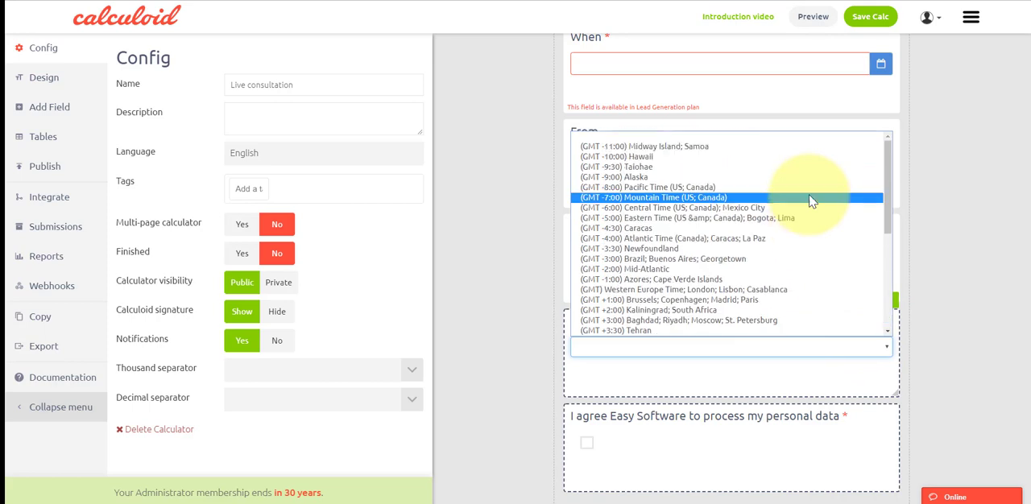
left_click(946, 204)
scroll(938, 194, "up", 5)
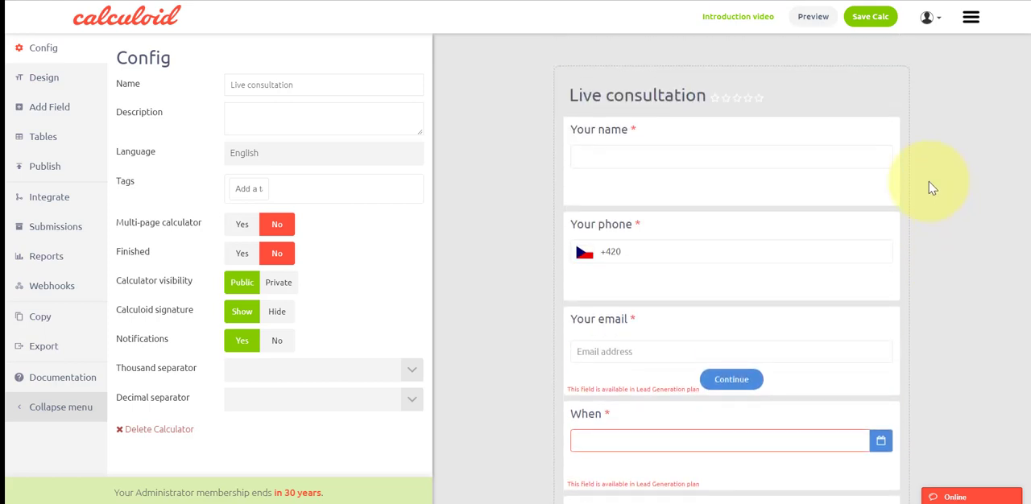
left_click(876, 22)
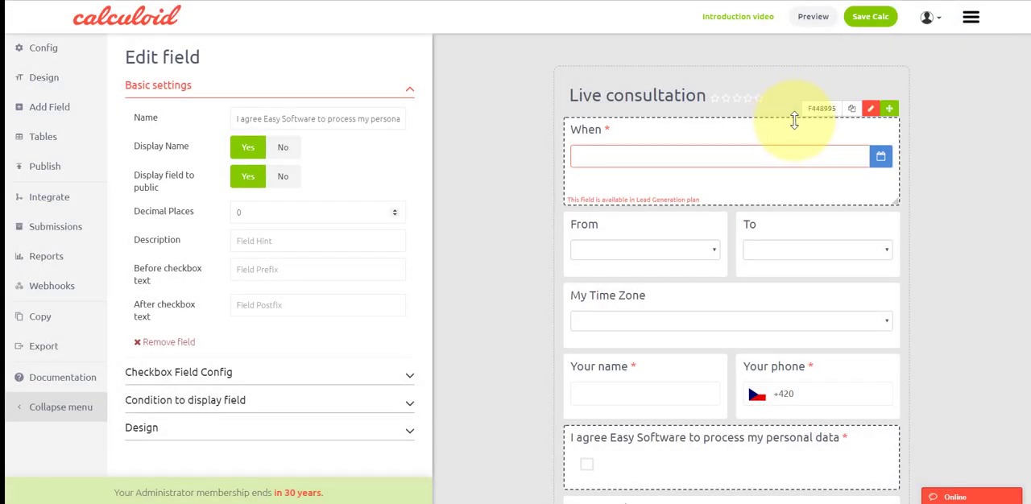
Step: Review the order and side-by-side arrangement of the form's fields from "When" down to "Your email"
scroll(794, 120, "down", 3)
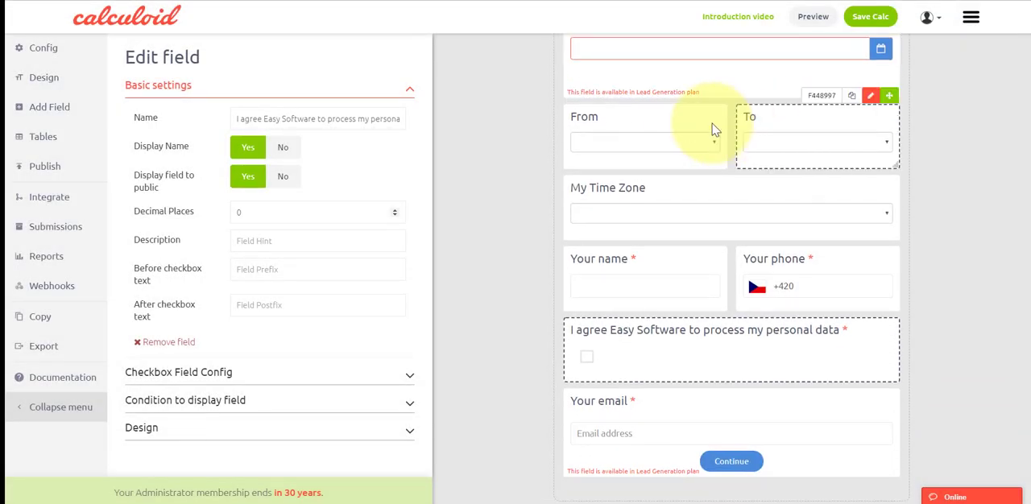
scroll(724, 198, "down", 1)
scroll(725, 203, "down", 1)
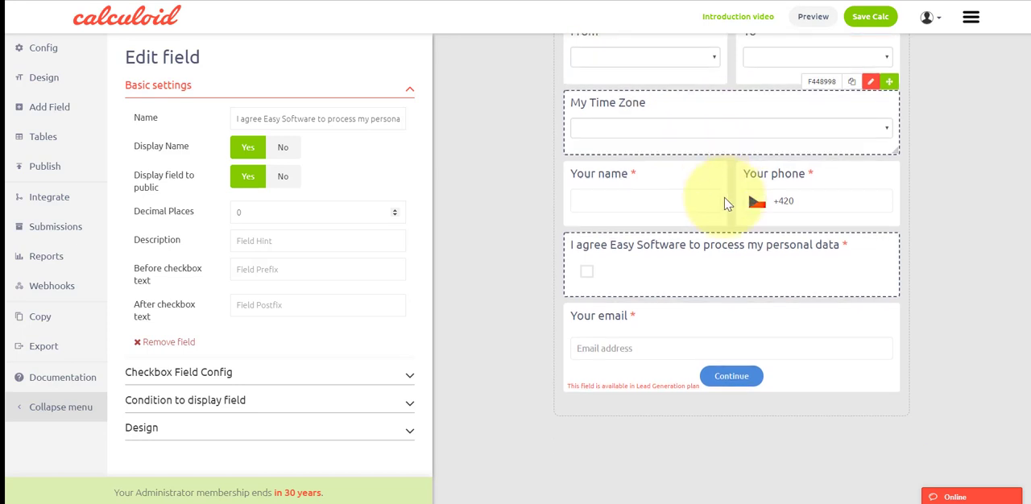
scroll(725, 204, "up", 3)
scroll(725, 204, "down", 1)
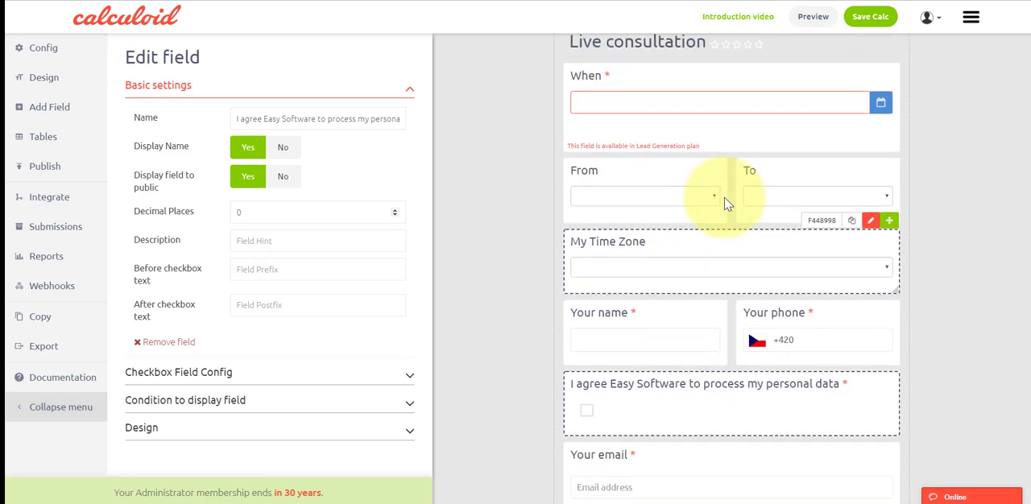
scroll(721, 194, "down", 1)
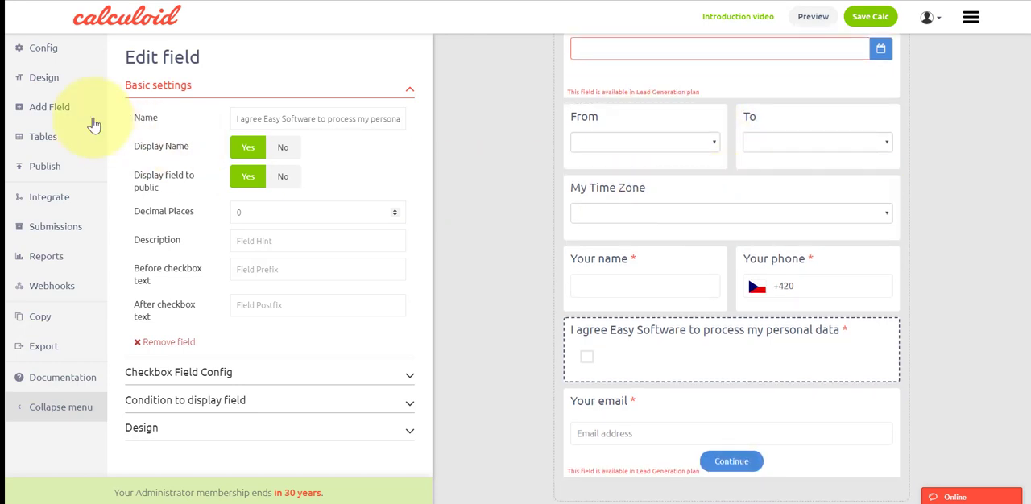
Step: Examine the calculator's advanced design settings, including the theme, background, font size and font weight options
left_click(45, 79)
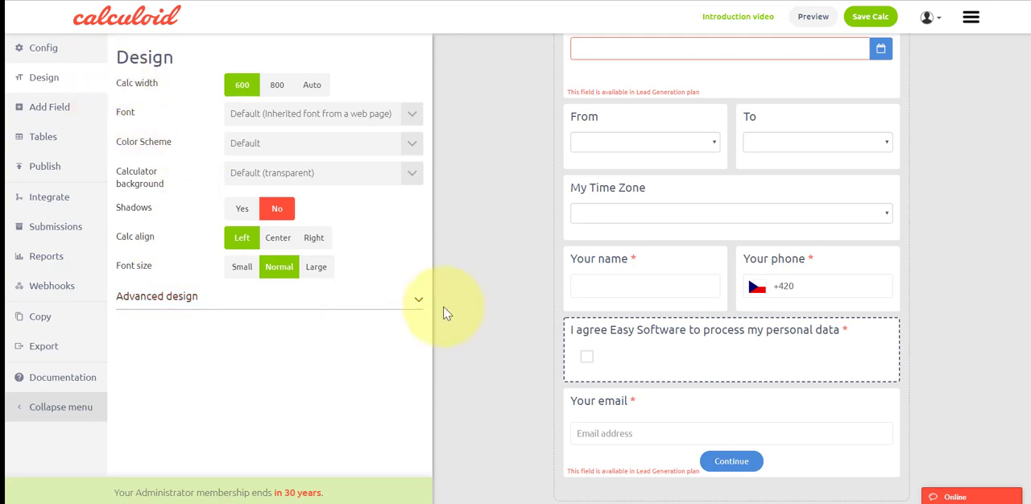
left_click(416, 299)
scroll(406, 235, "down", 5)
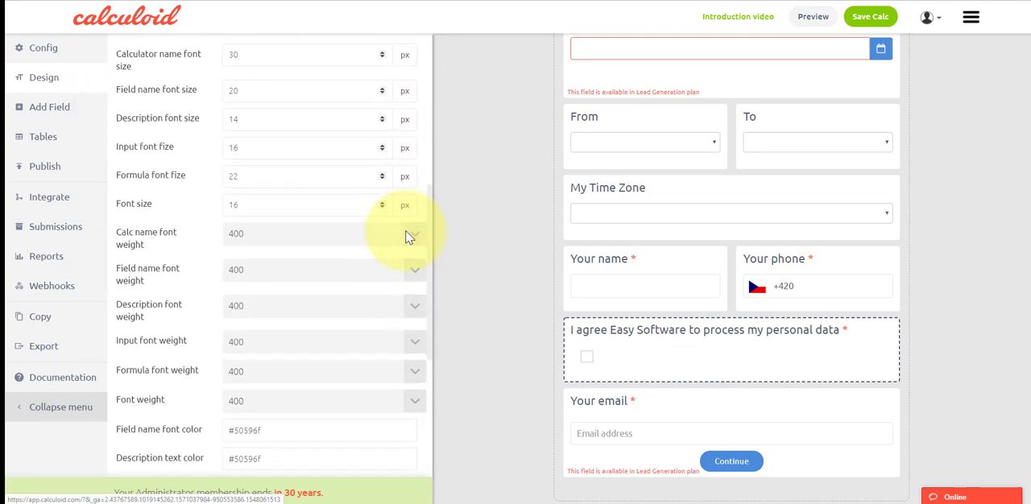
scroll(405, 235, "down", 3)
scroll(407, 232, "up", 5)
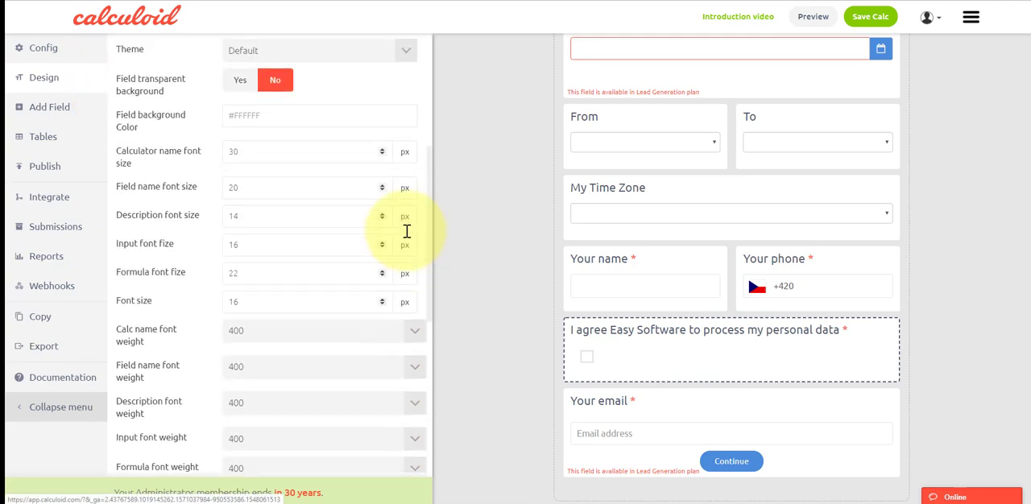
scroll(406, 231, "up", 4)
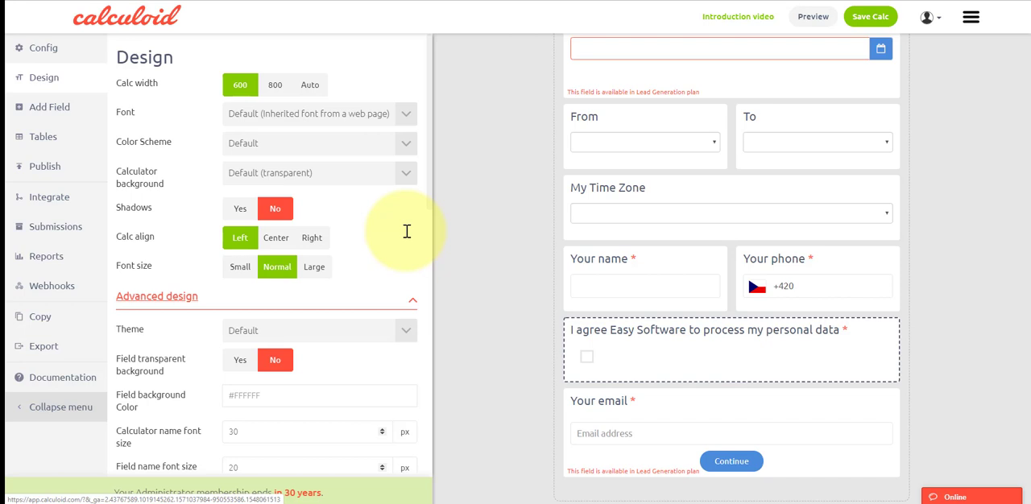
Step: Open the design settings of the personal data consent checkbox field and save the calculator
mouse_move(736, 356)
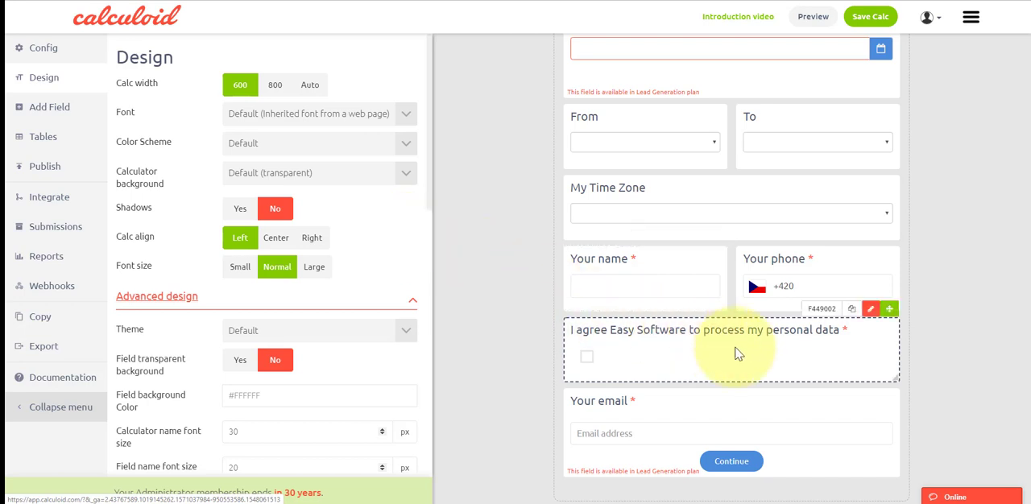
left_click(871, 311)
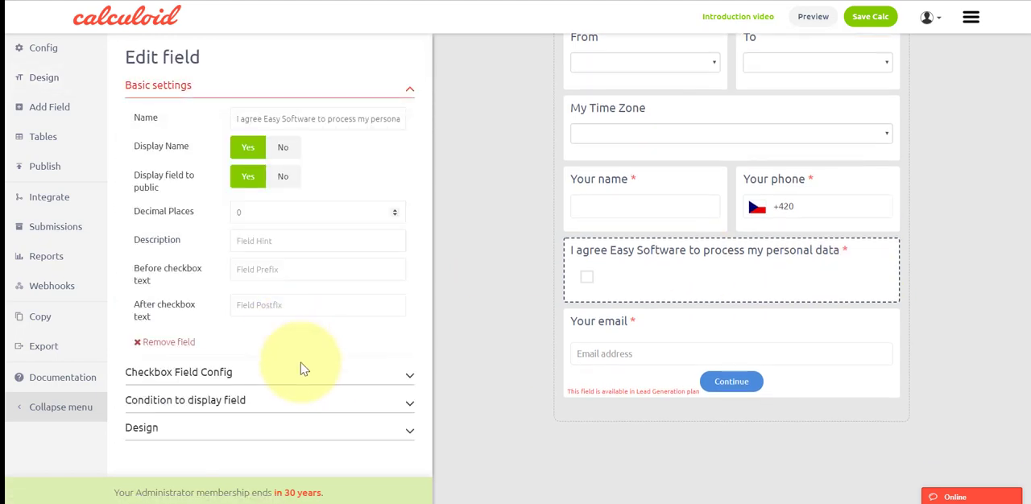
left_click(373, 432)
scroll(367, 346, "down", 3)
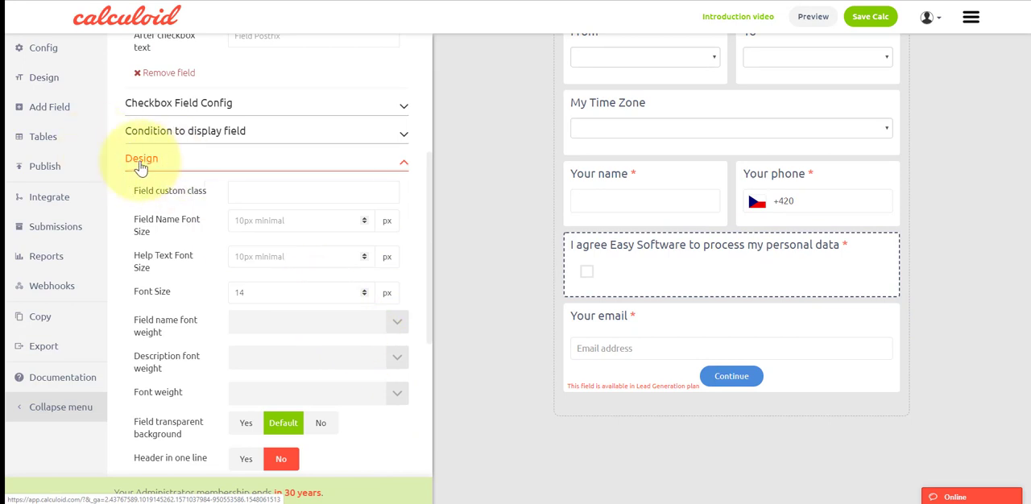
mouse_move(612, 195)
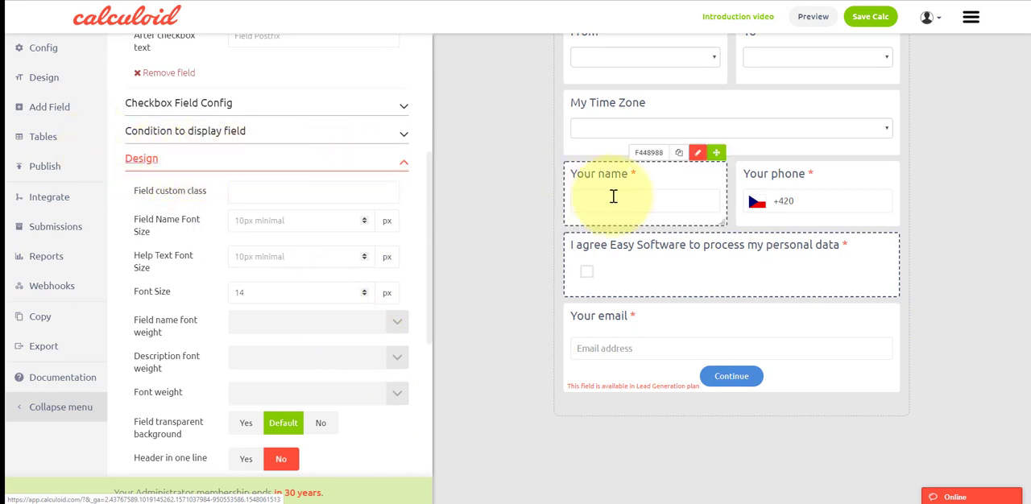
left_click(873, 19)
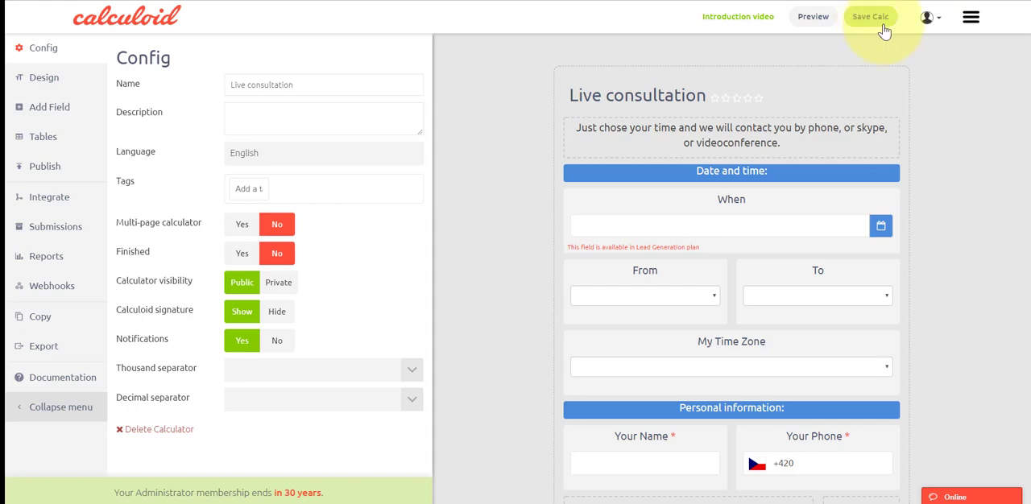
Step: Review the styled Live consultation form, including its section headings, centred labels, consent checkbox and Continue button
scroll(1024, 53, "down", 2)
scroll(1016, 80, "down", 3)
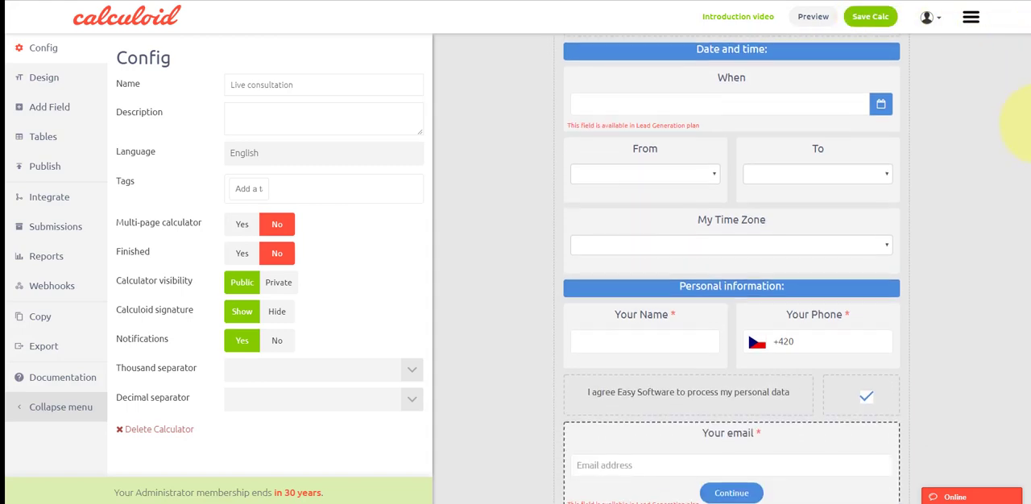
scroll(1012, 115, "up", 2)
scroll(1021, 91, "up", 2)
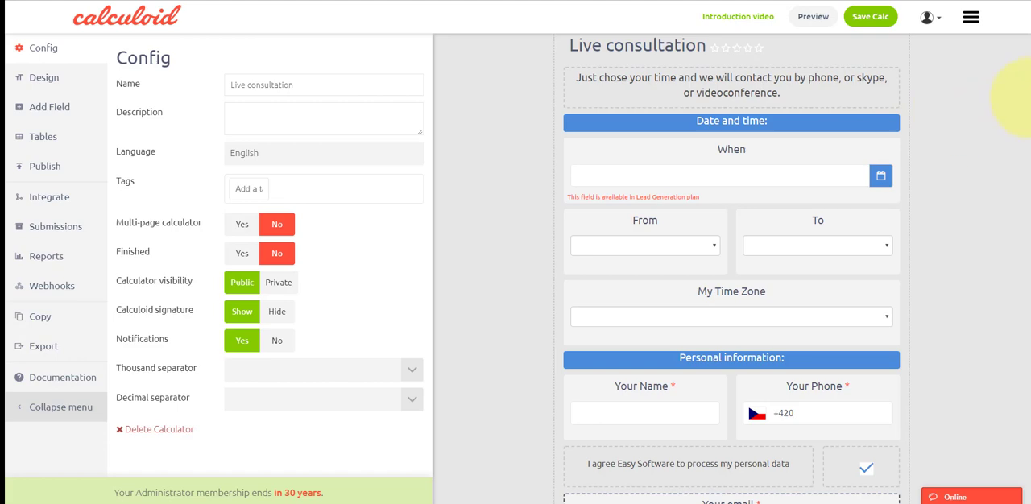
scroll(1018, 153, "down", 2)
left_click_drag(1030, 153, 1029, 94)
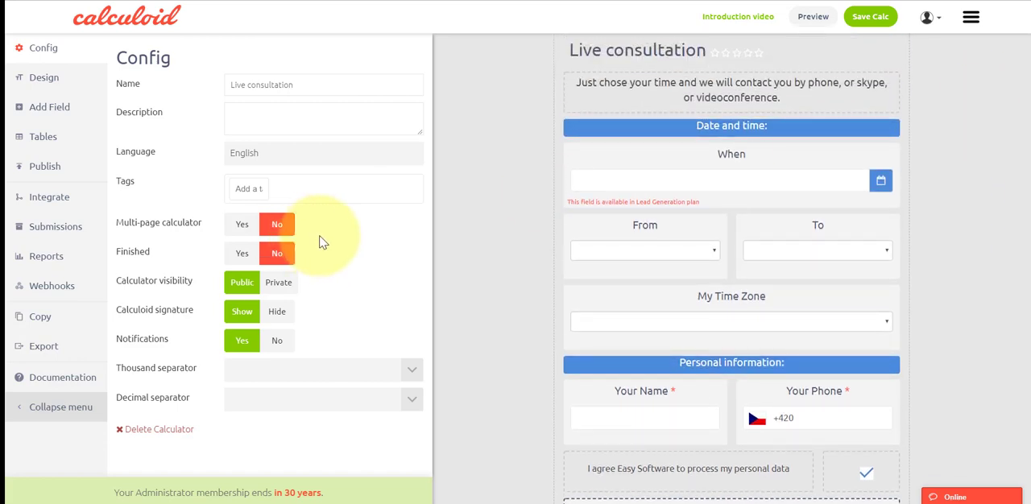
Step: Mark the calculator as finished and display its iframe embed code for publishing
left_click(242, 254)
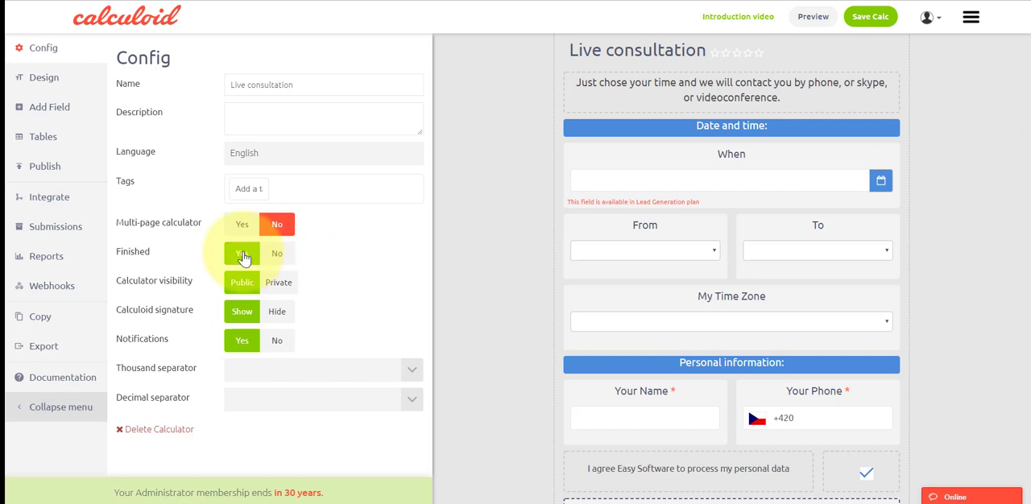
left_click(46, 168)
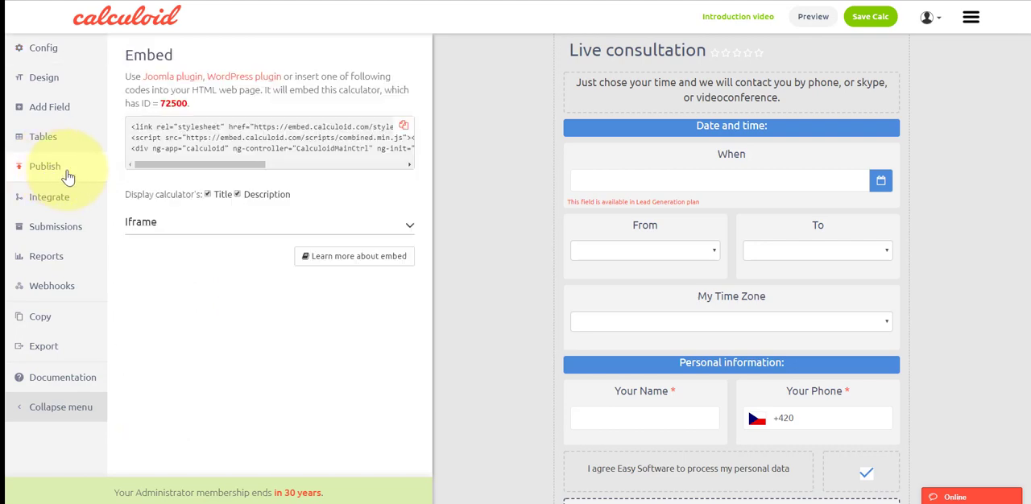
left_click(401, 223)
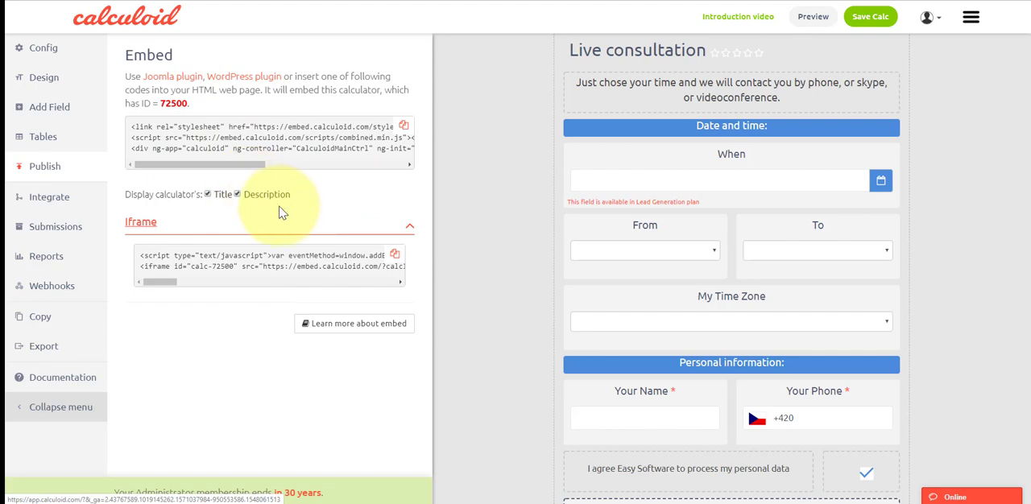
Step: Exclude the title and description from the iframe embed code, including its API key, and save it in the Joomla Live consultation article's Obsah content
left_click(207, 195)
left_click(238, 194)
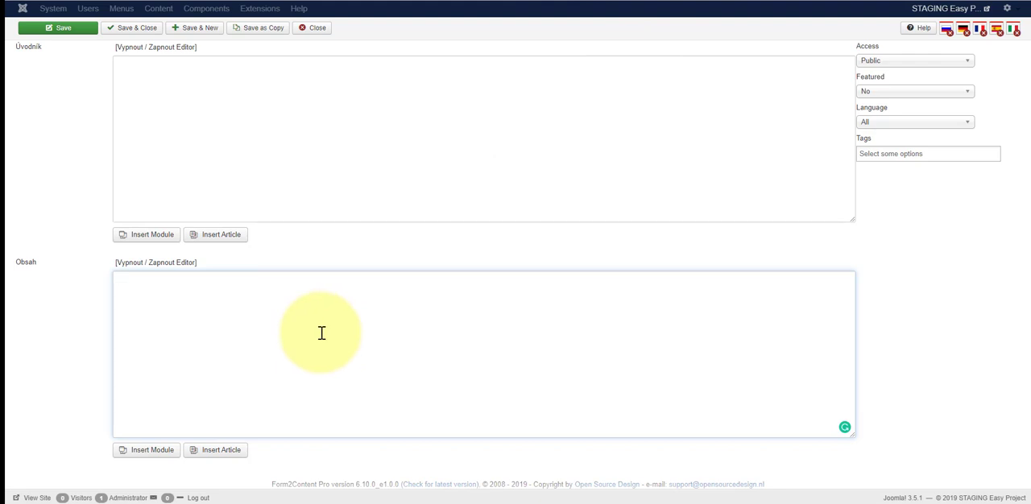
key("ctrl+v")
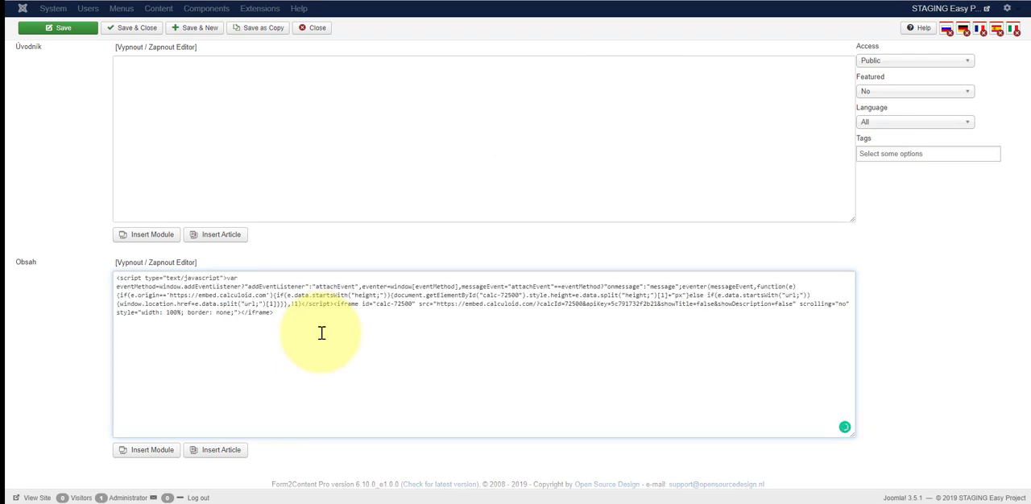
left_click(67, 32)
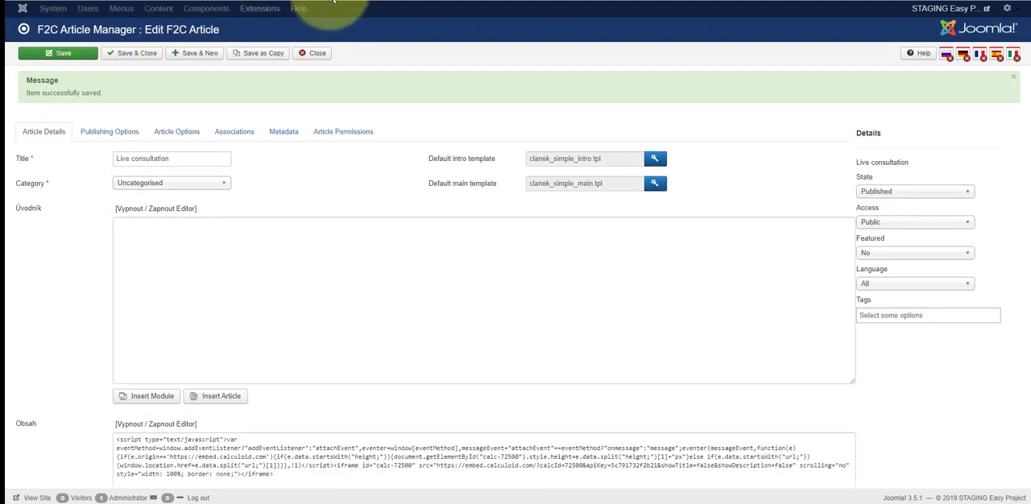
Step: Open the live consultation date-selection popup on the Easy Project implementation page and review the embedded form down to its end
left_click(332, 1)
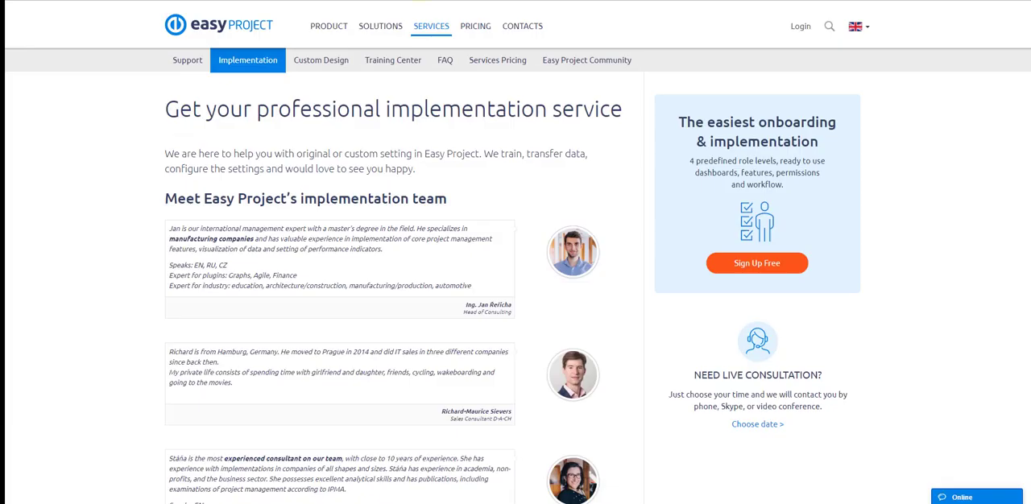
left_click(757, 425)
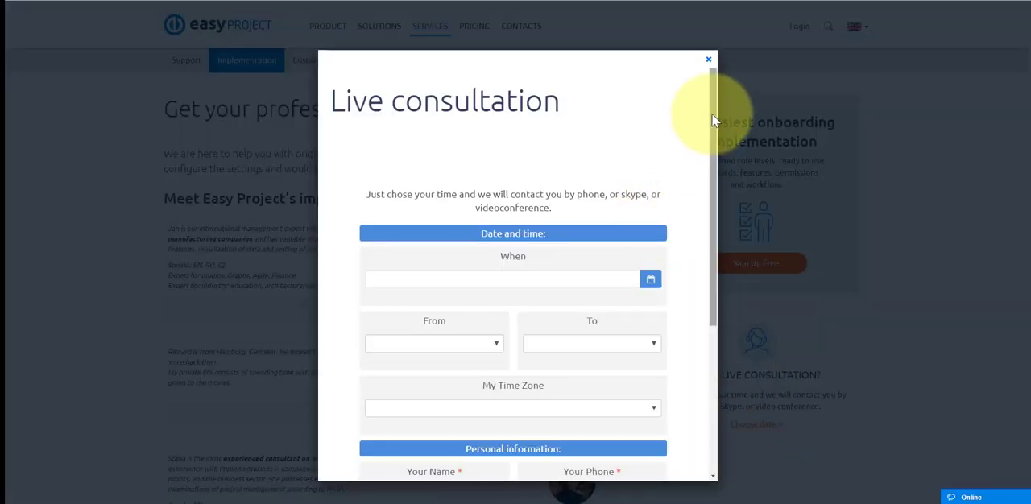
left_click_drag(713, 115, 712, 277)
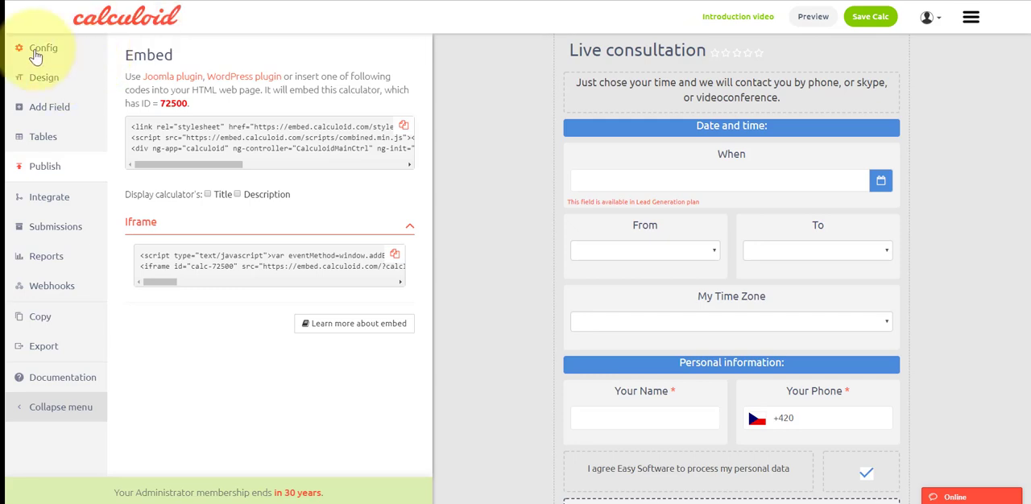
Step: Switch back to Calculoid, set the Calculoid signature to Hide in the calculator's configuration and save the calculator
left_click(37, 54)
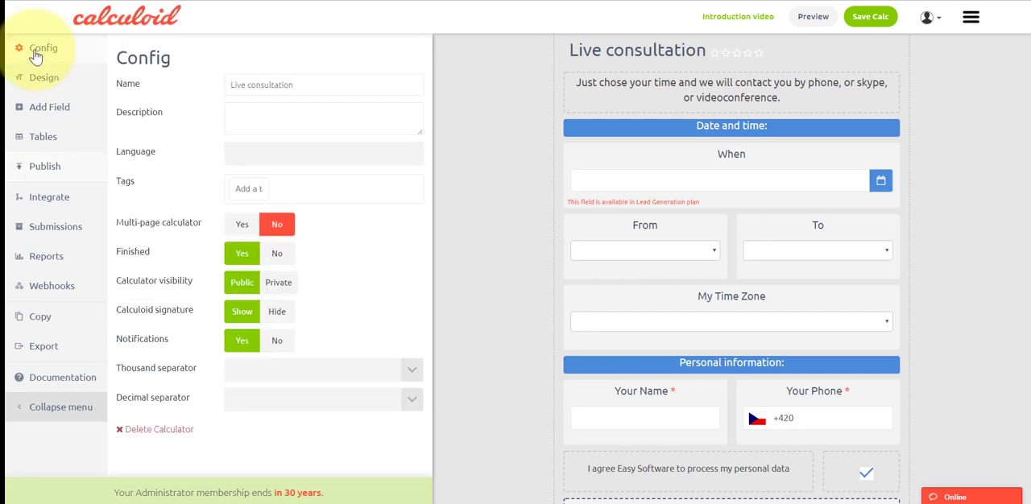
mouse_move(144, 316)
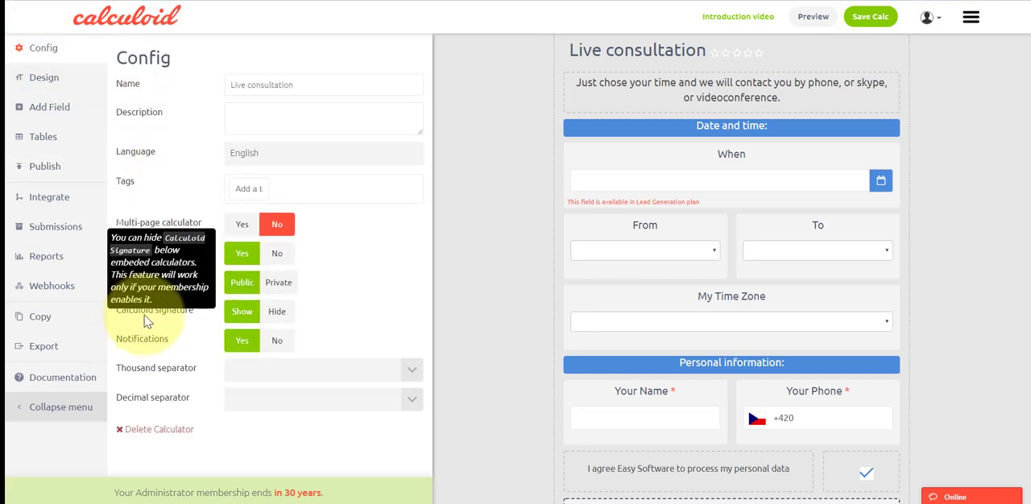
left_click(276, 316)
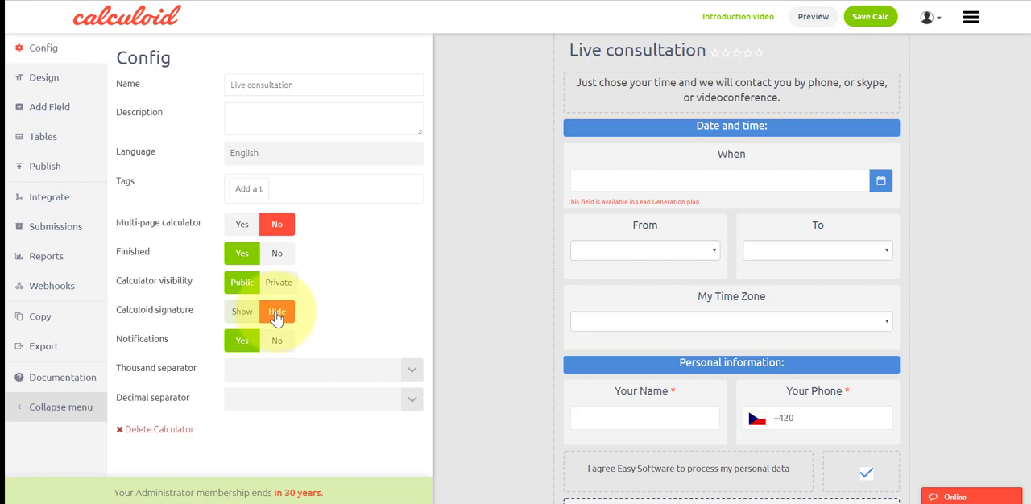
left_click(876, 18)
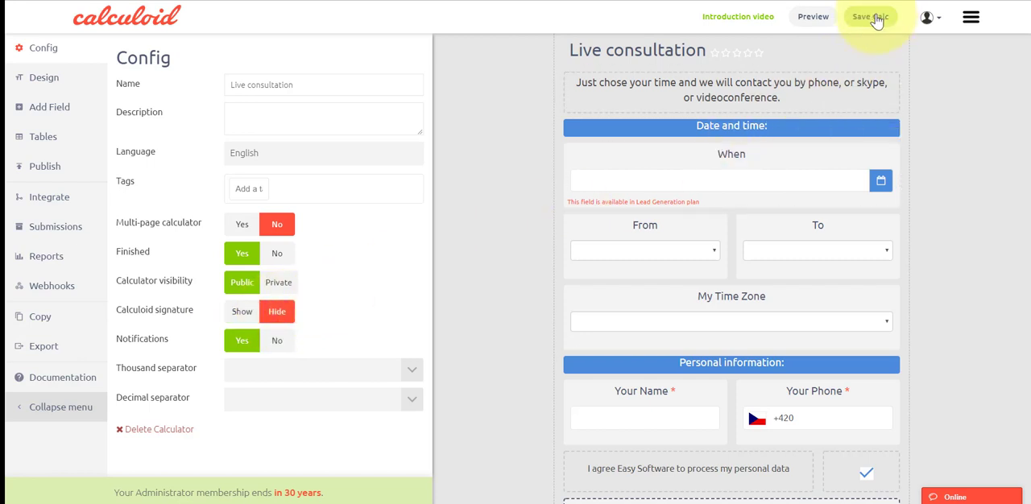